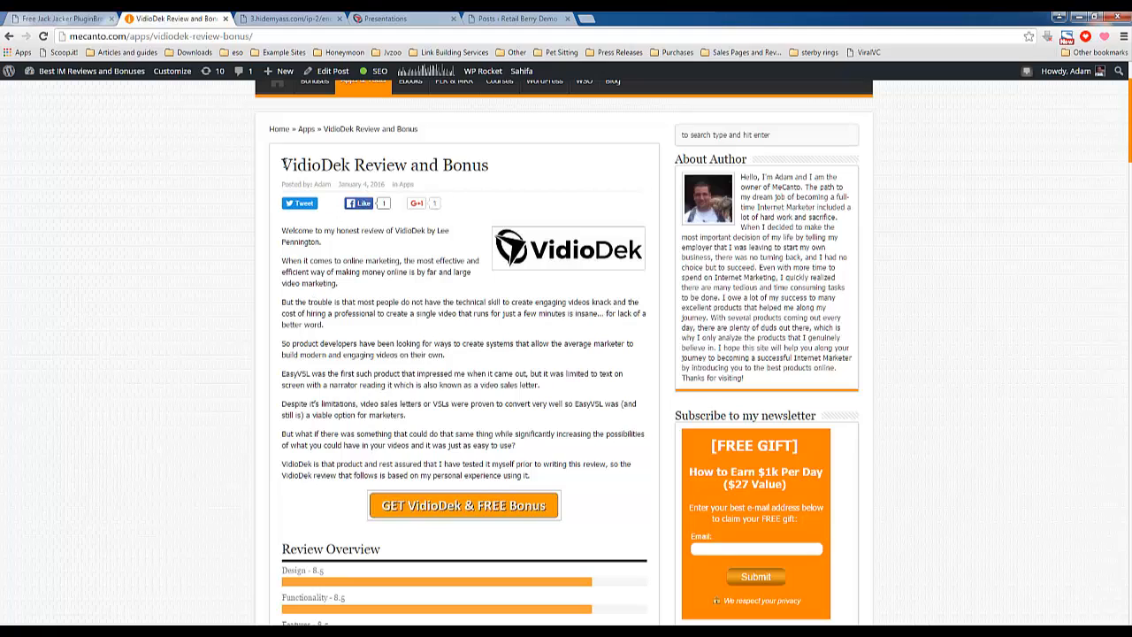
Step: Compare the VidioDek review article, the VidioDek presentations dashboard and the WordPress posts list
left_click_drag(283, 162, 350, 165)
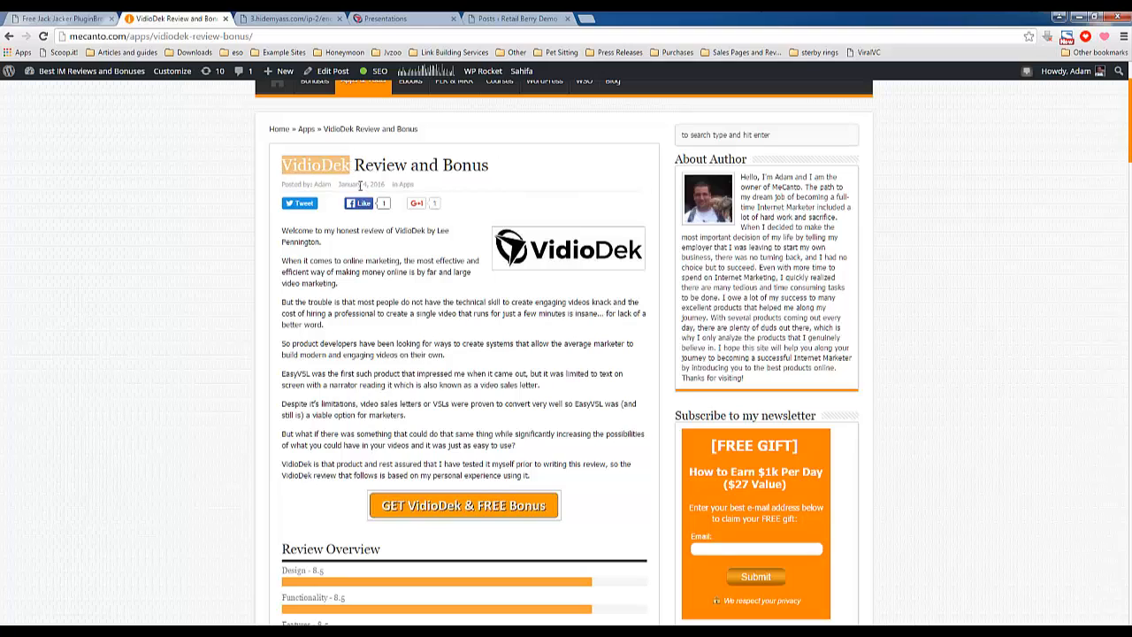
left_click(387, 20)
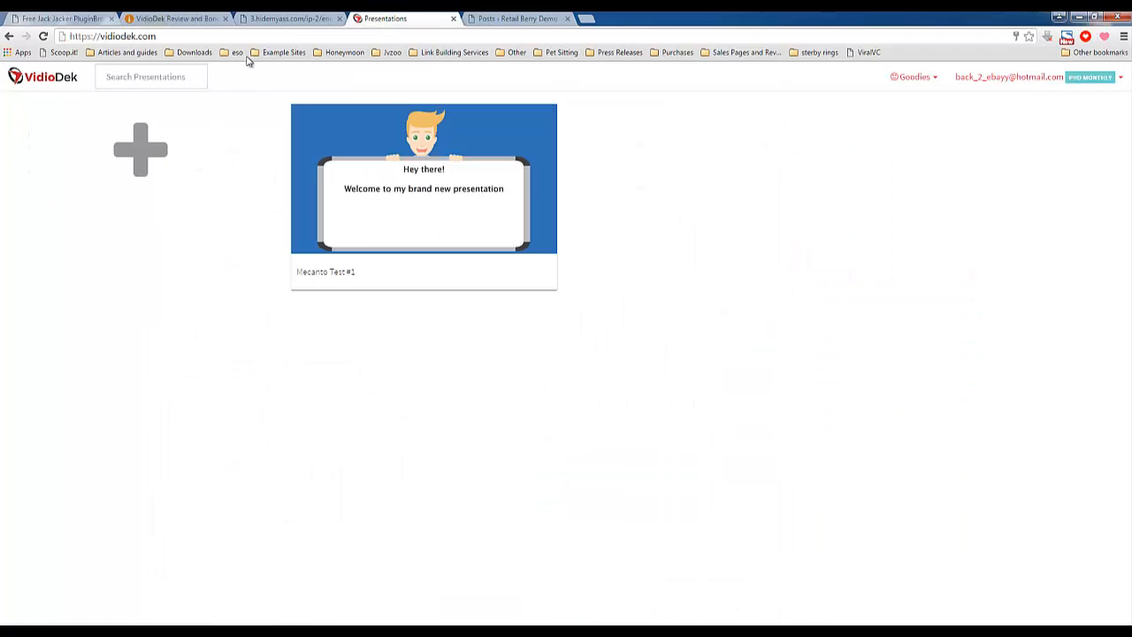
left_click(499, 22)
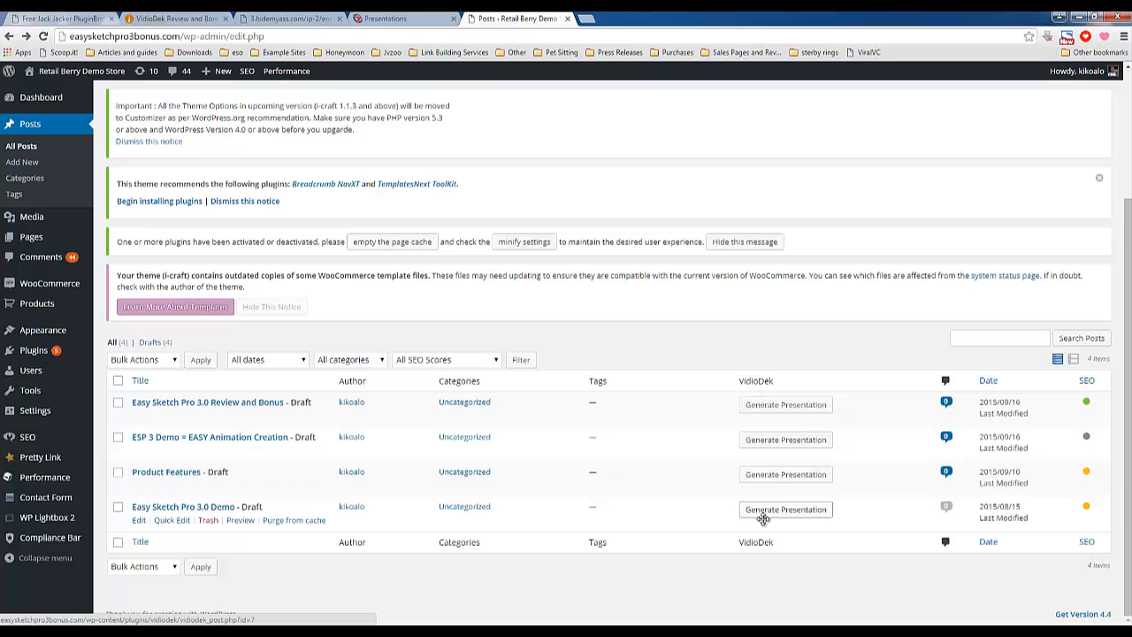
left_click(404, 21)
left_click(511, 19)
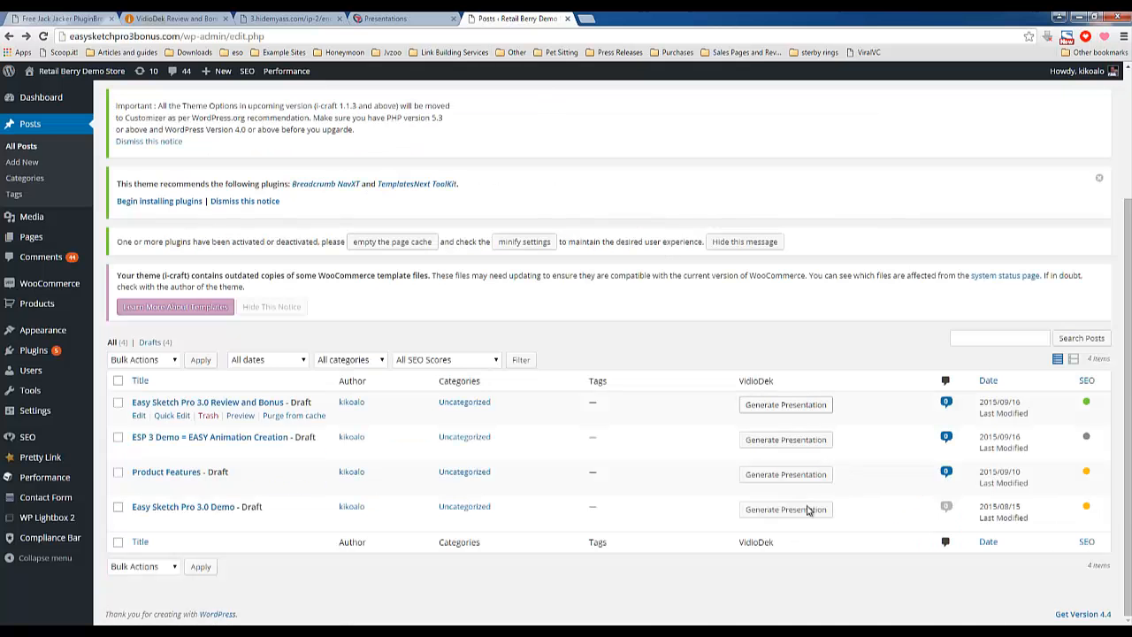
left_click(428, 18)
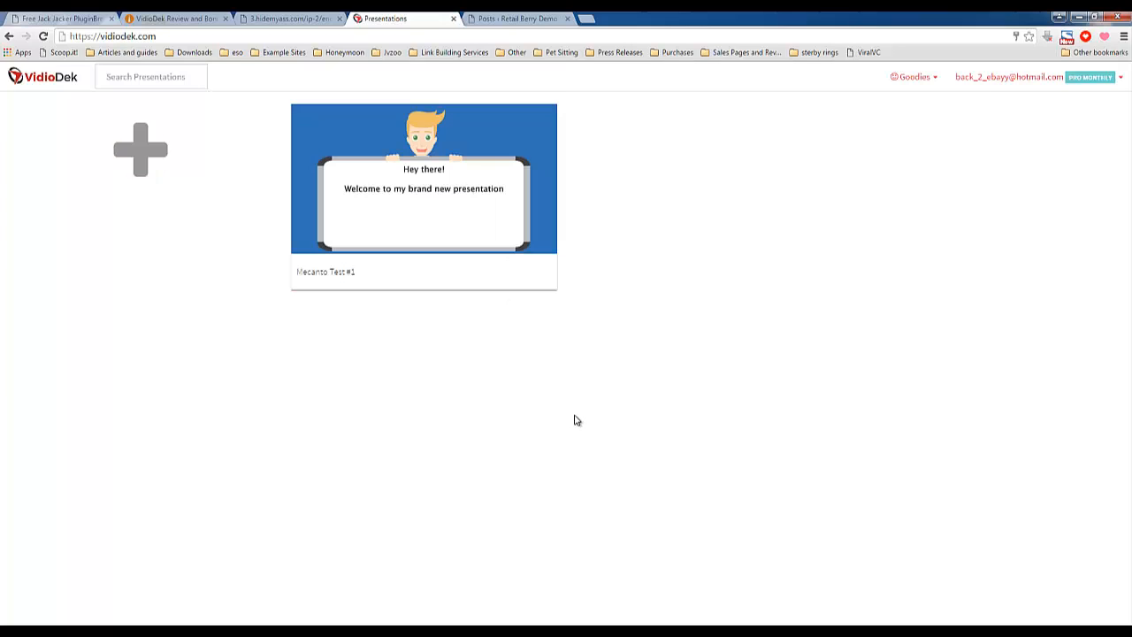
mouse_move(470, 281)
mouse_move(329, 273)
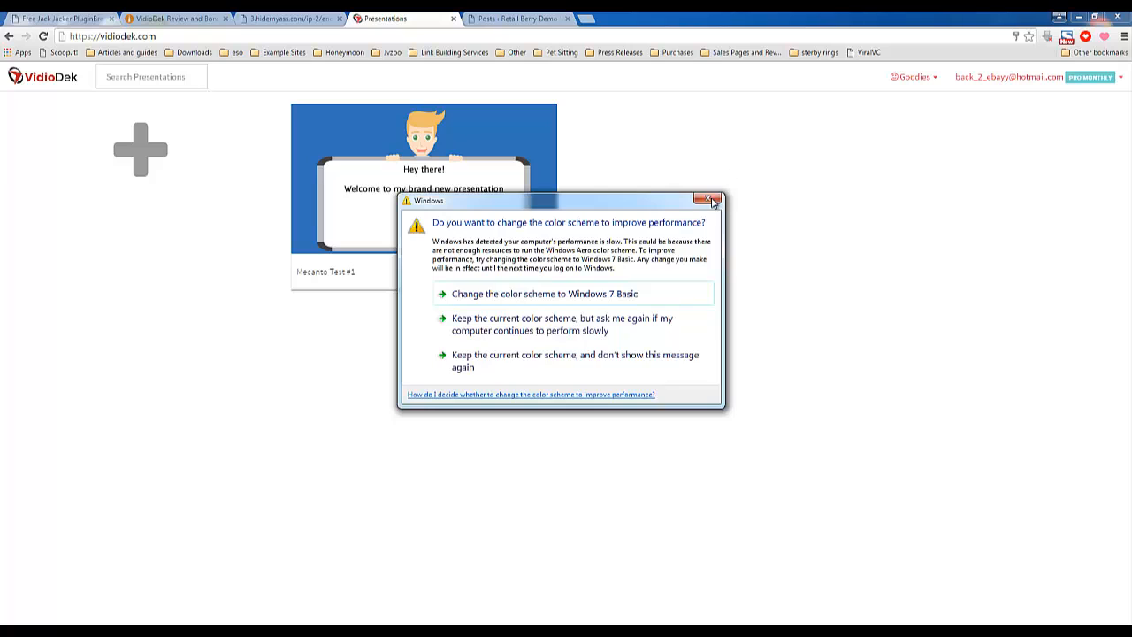
Step: Dismiss the Windows colour-scheme performance prompt
left_click(711, 203)
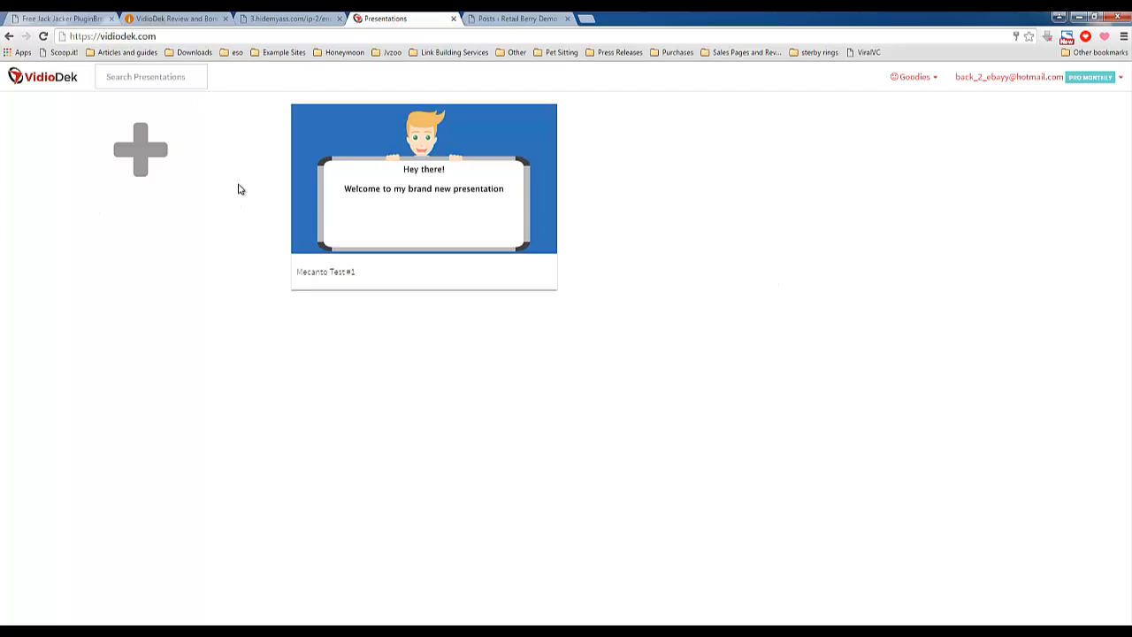
mouse_move(389, 157)
mouse_move(481, 288)
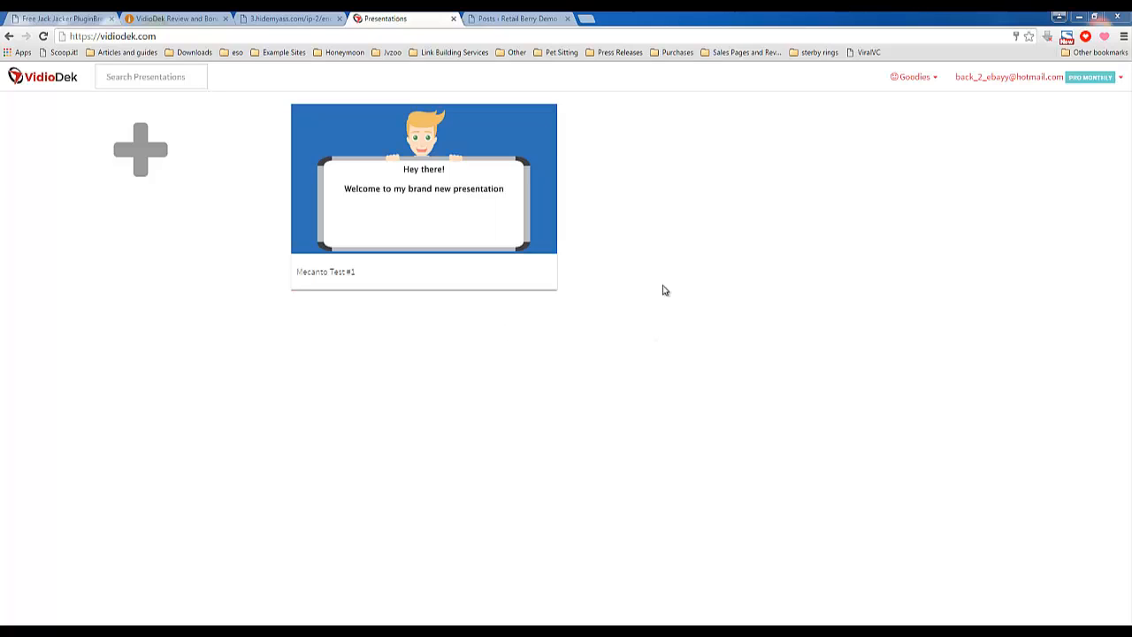
mouse_move(459, 184)
Step: Scroll the review article down to the Product Features list and highlight the CurationDek feature line
left_click(177, 18)
left_click(933, 108)
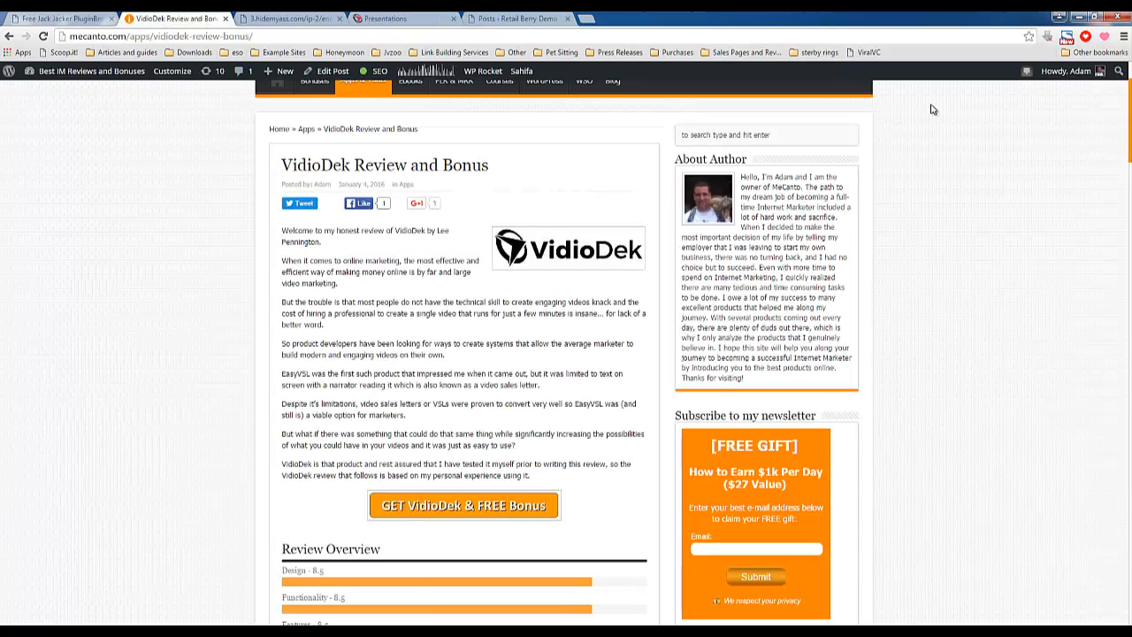
scroll(566, 354, "down", 8)
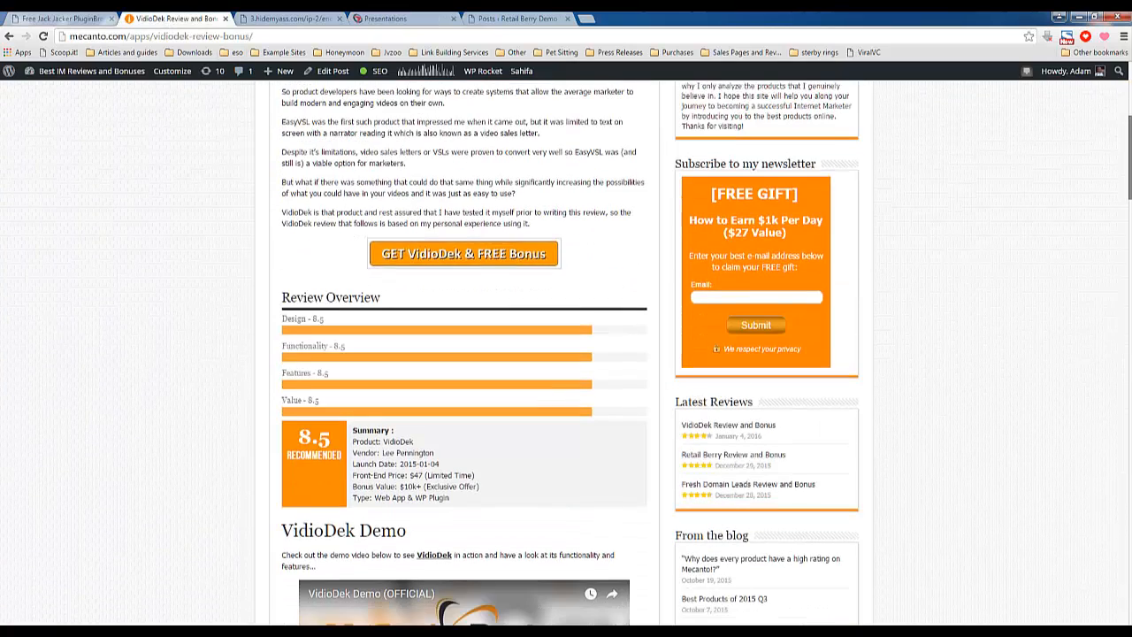
scroll(1130, 329, "down", 8)
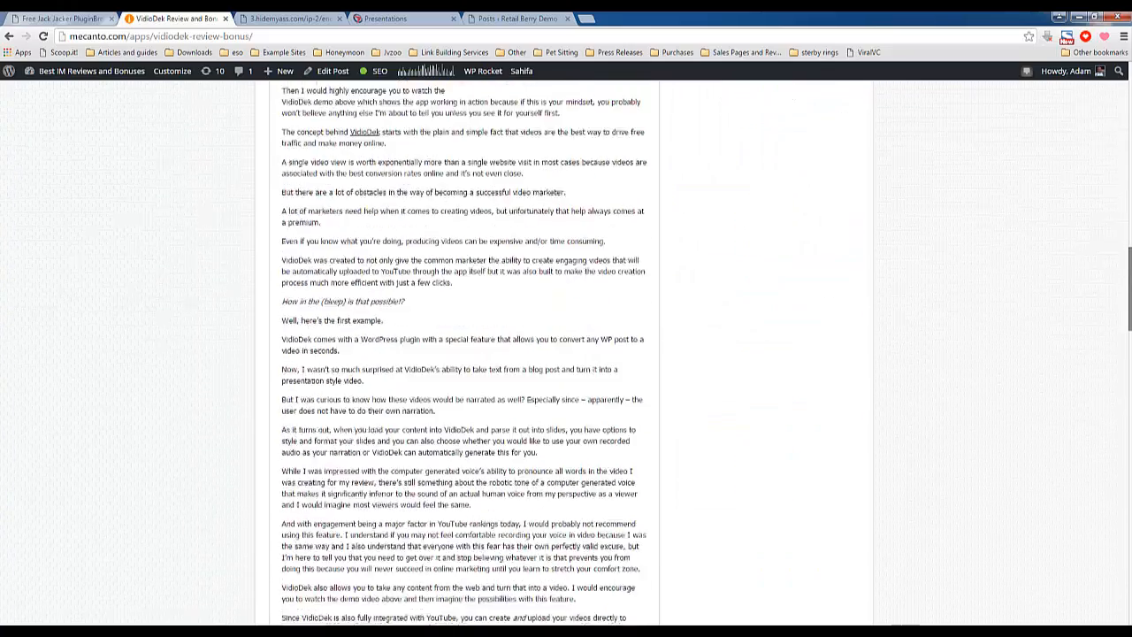
scroll(897, 296, "down", 2)
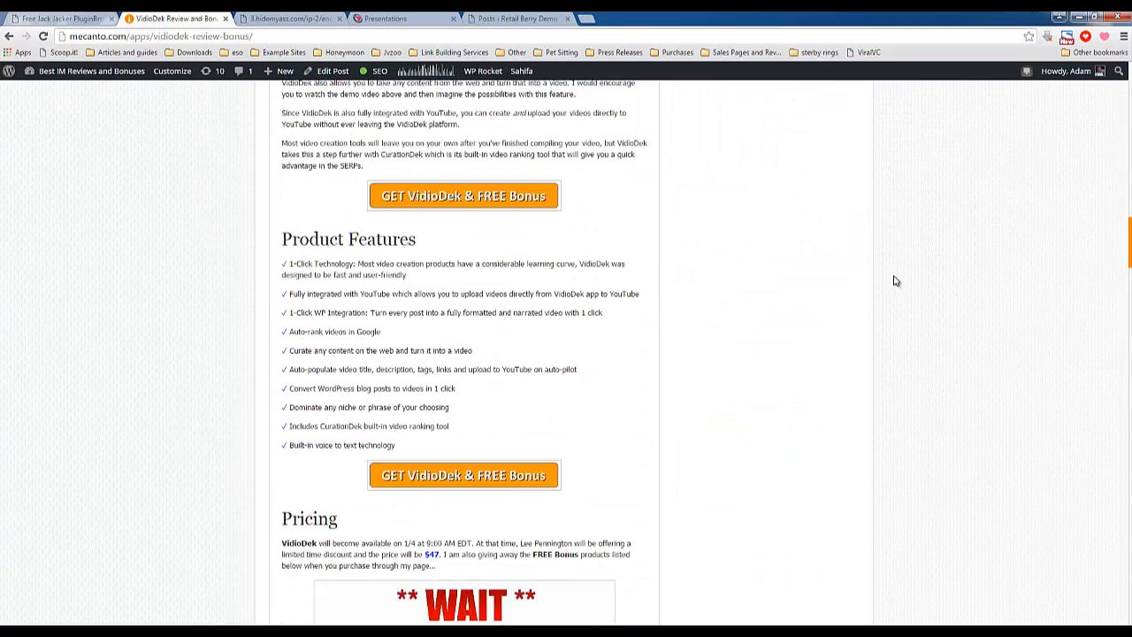
left_click_drag(321, 427, 448, 428)
double_click(418, 428)
double_click(341, 432)
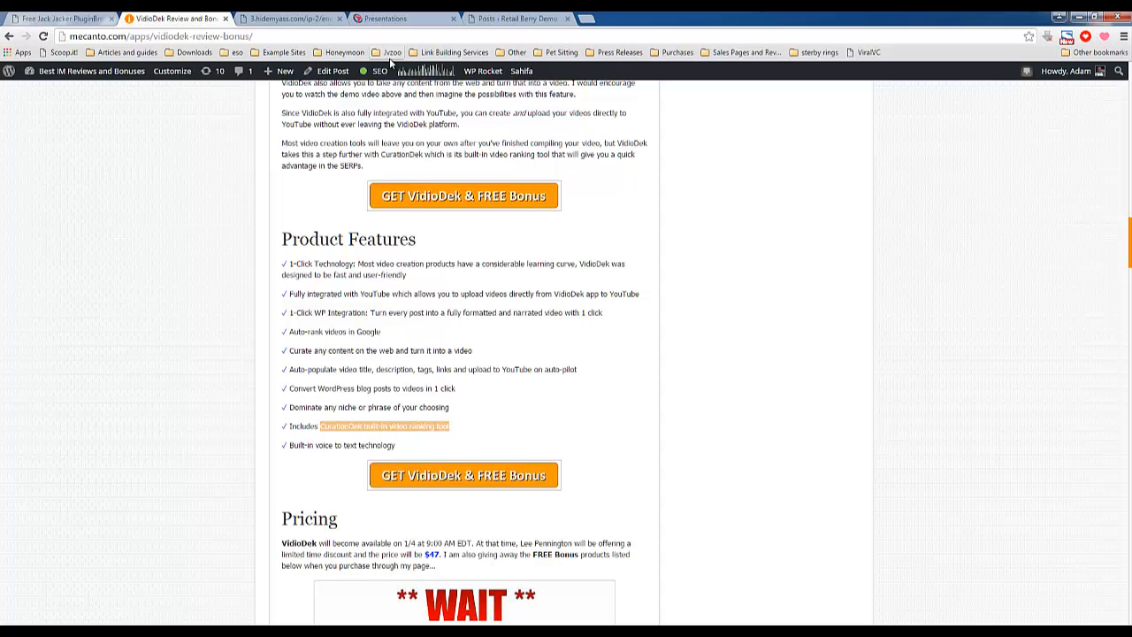
Step: Start a new presentation titled "YouTube Demo #1"
left_click(418, 20)
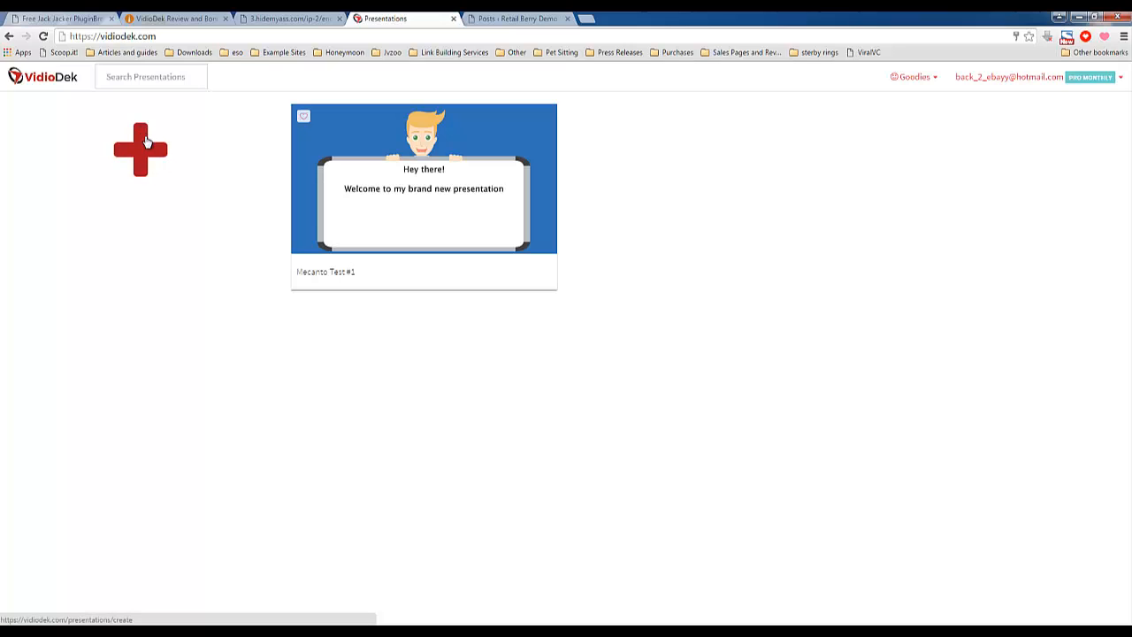
left_click(147, 142)
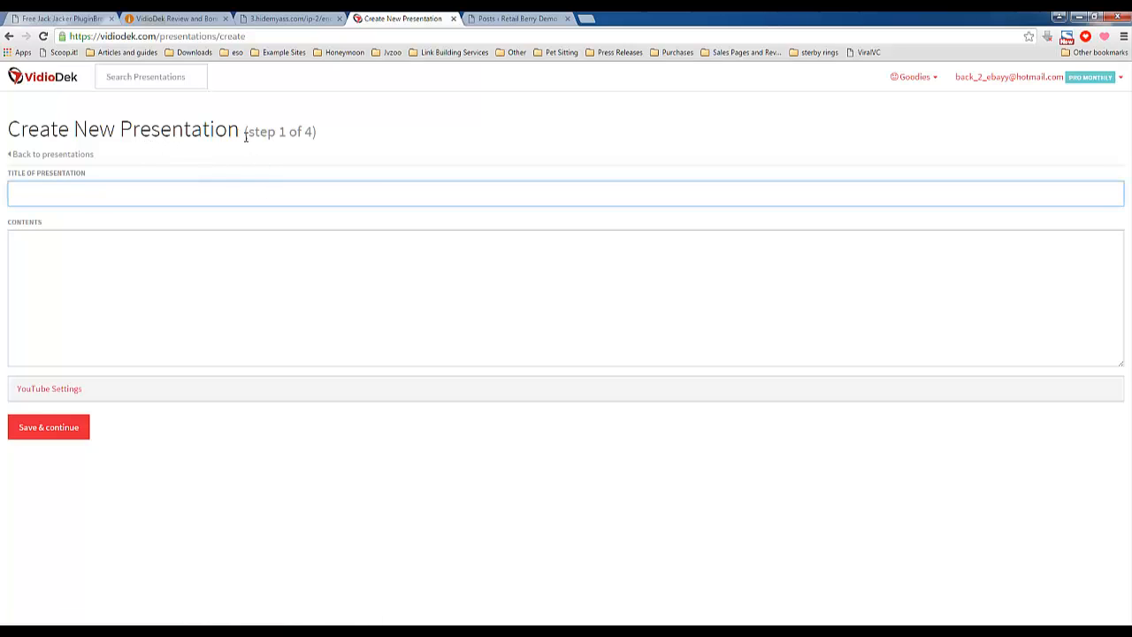
left_click_drag(246, 133, 325, 131)
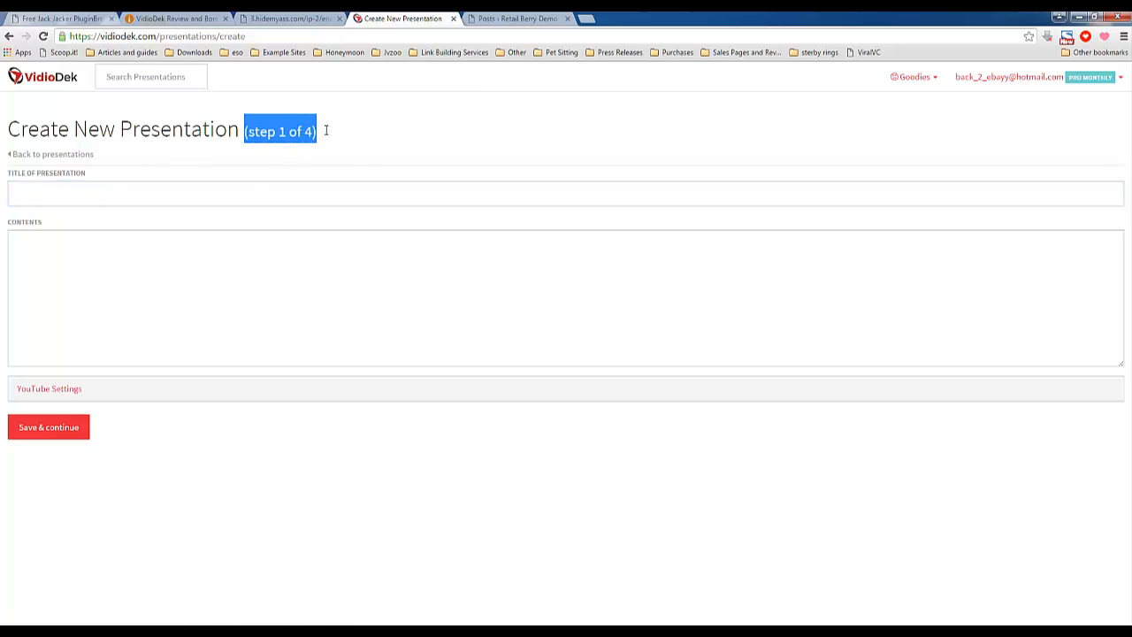
left_click(262, 195)
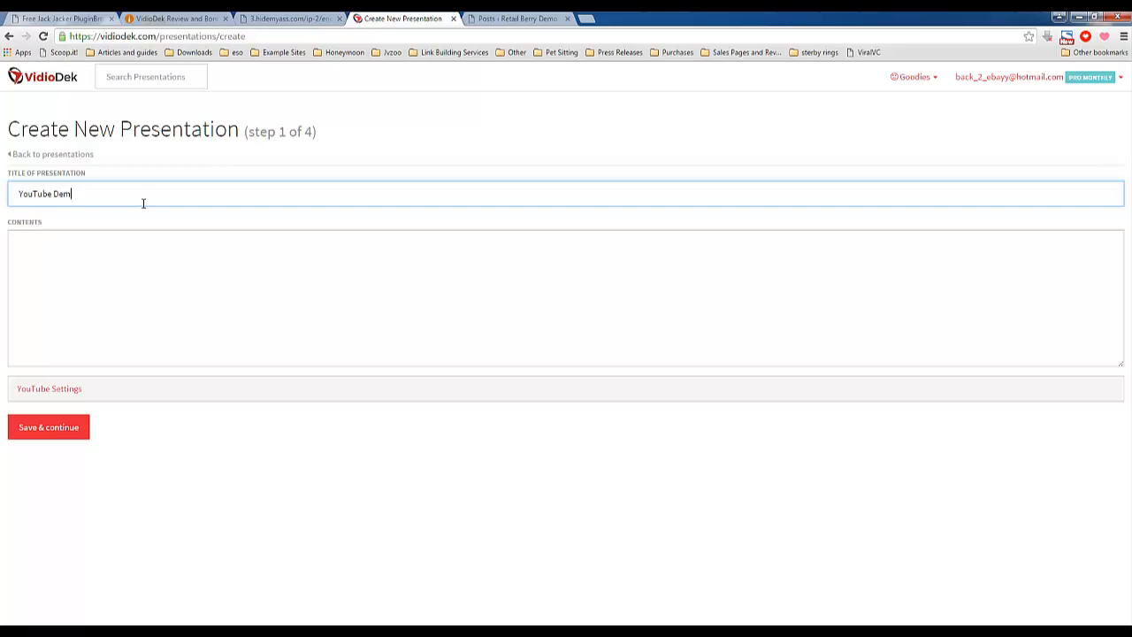
key("Tab")
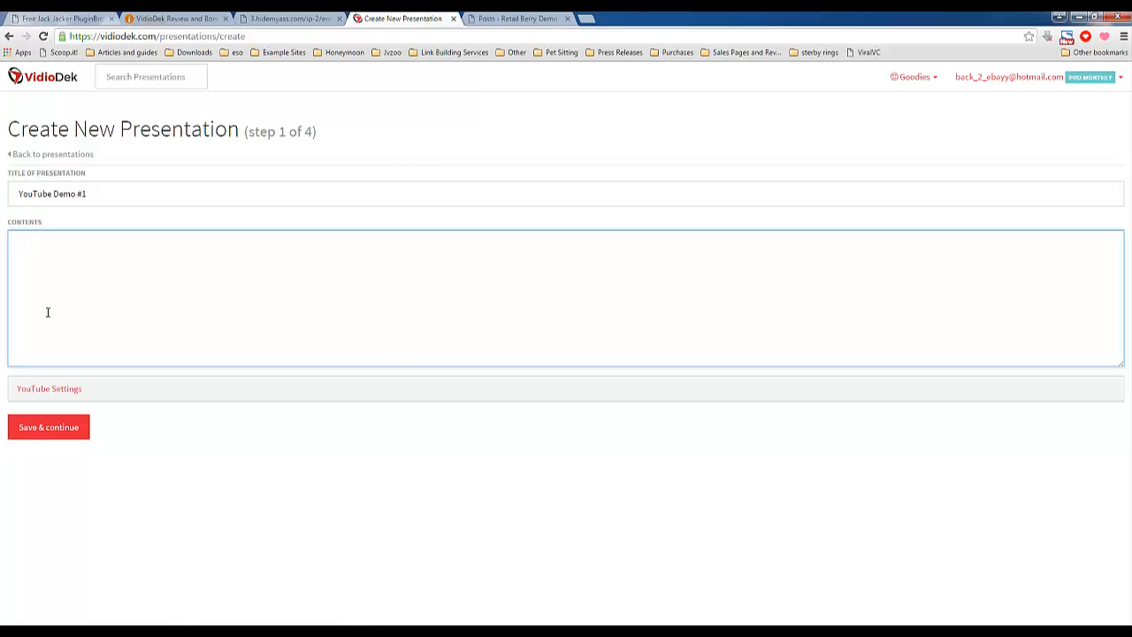
Step: Copy the body paragraphs of the review article, from the VidioDek Review section to the paragraph before Product Features
left_click(177, 18)
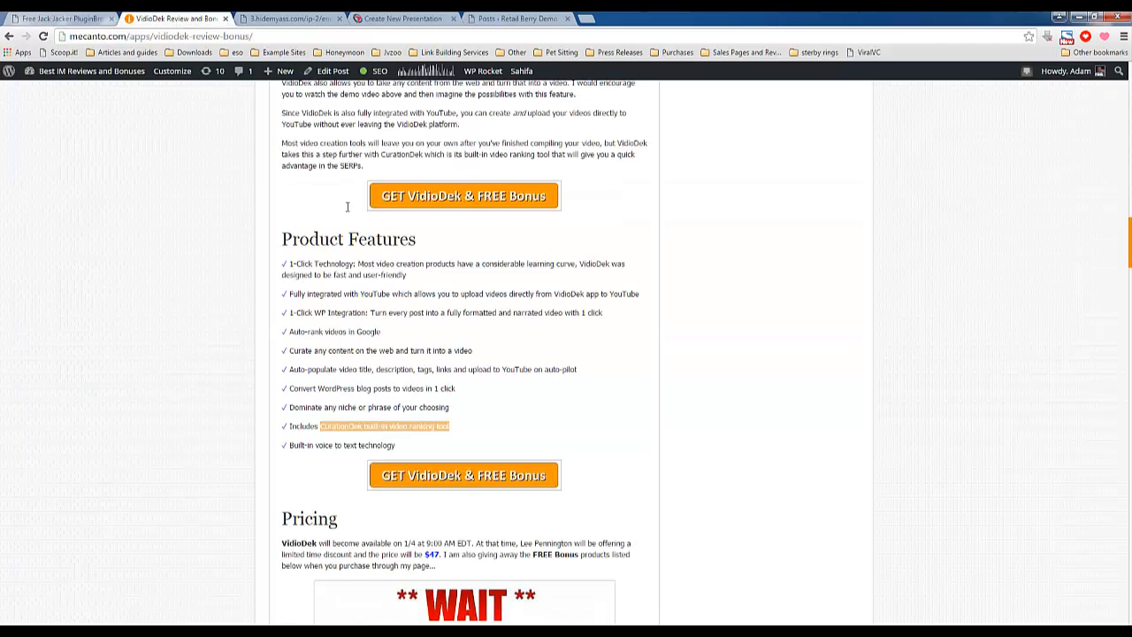
scroll(344, 212, "up", 3)
scroll(345, 216, "up", 7)
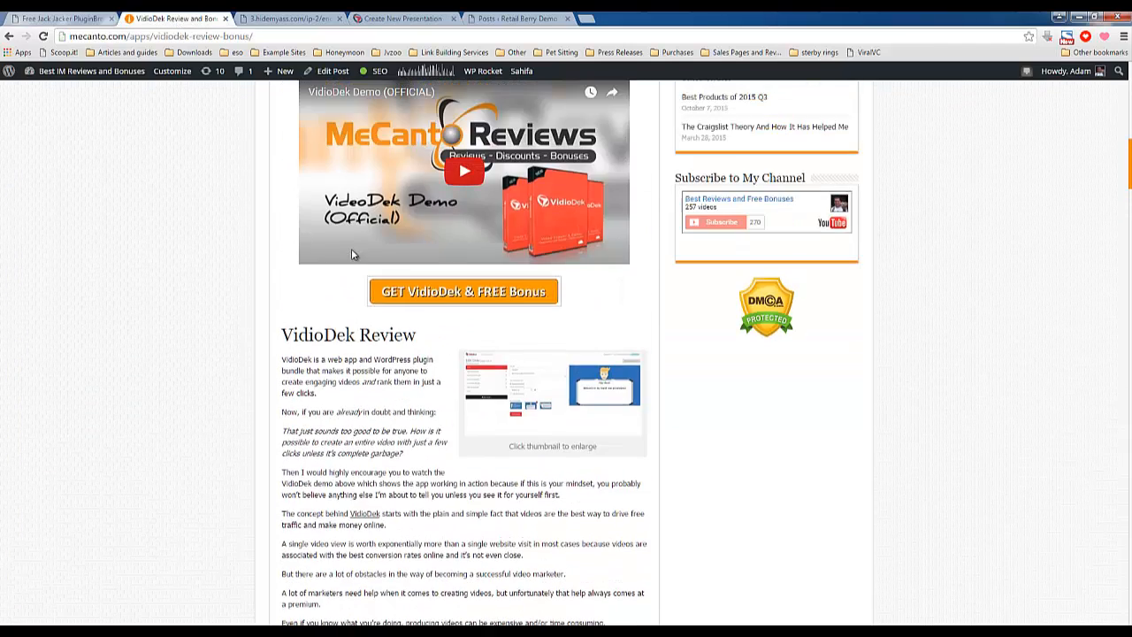
left_click_drag(283, 300, 372, 498)
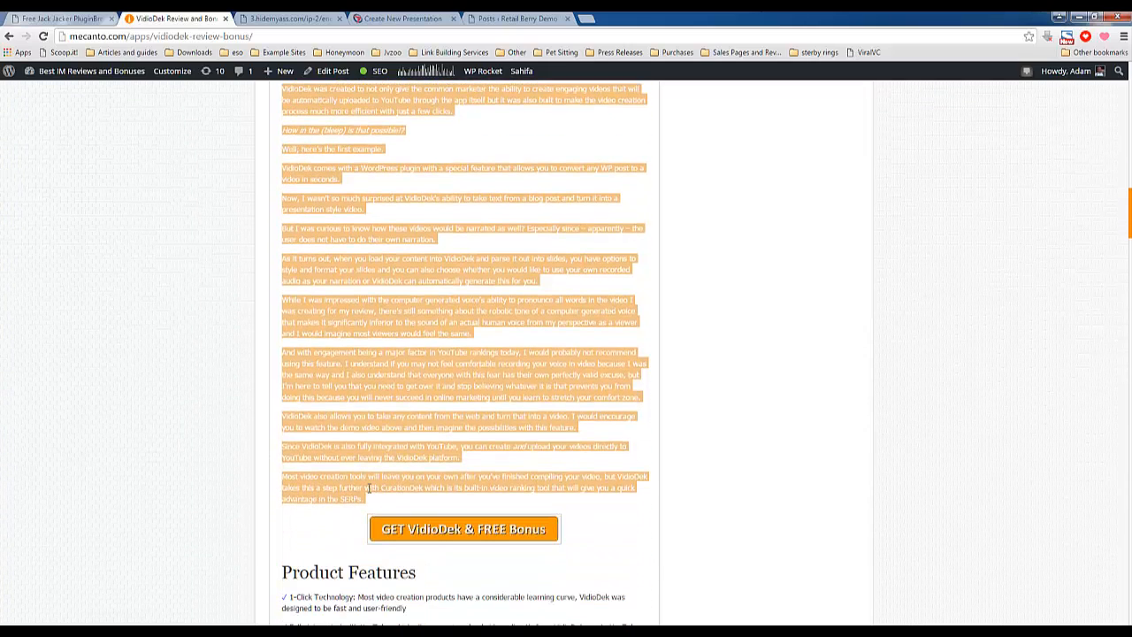
right_click(370, 489)
left_click(393, 497)
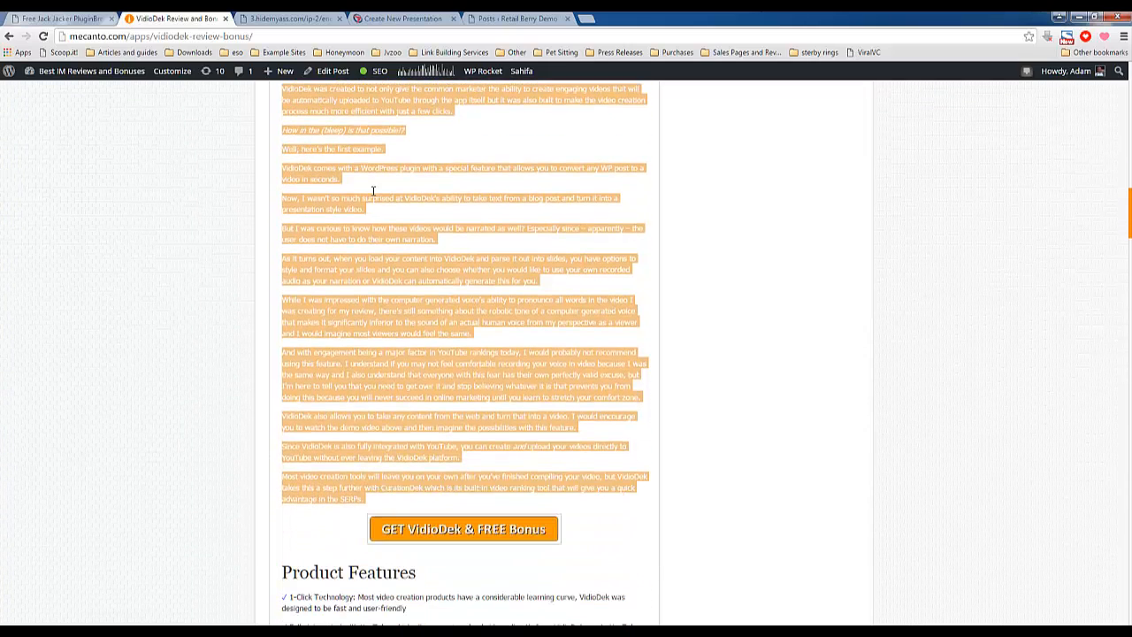
Step: Paste the copied review text into the presentation's contents and remove the trailing blank line
left_click(375, 19)
right_click(152, 276)
left_click(196, 347)
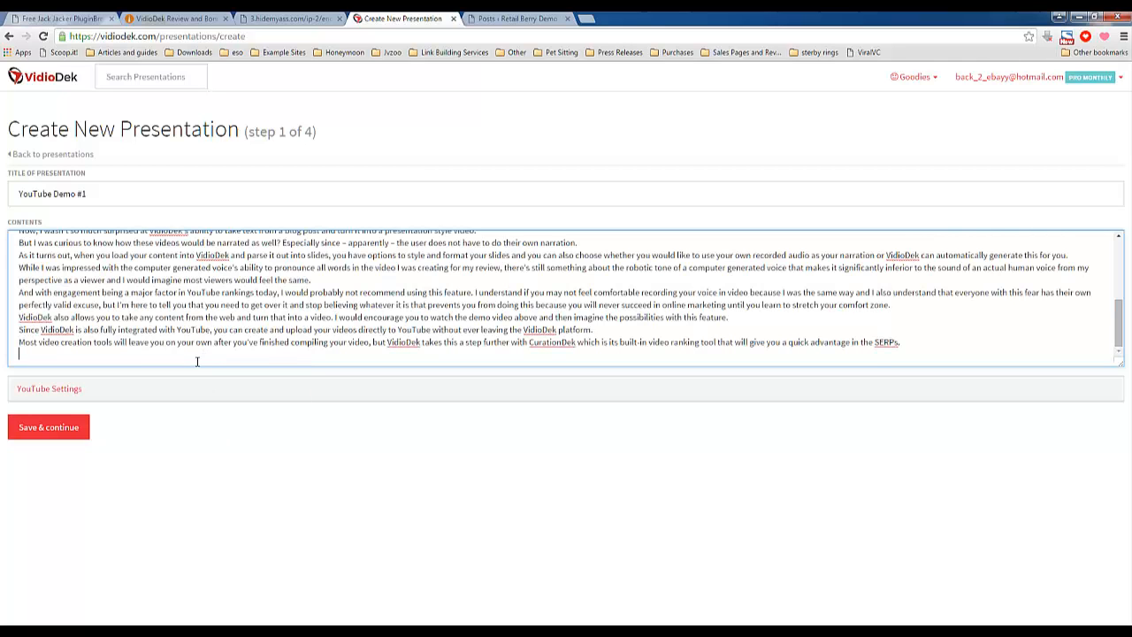
key("BackSpace")
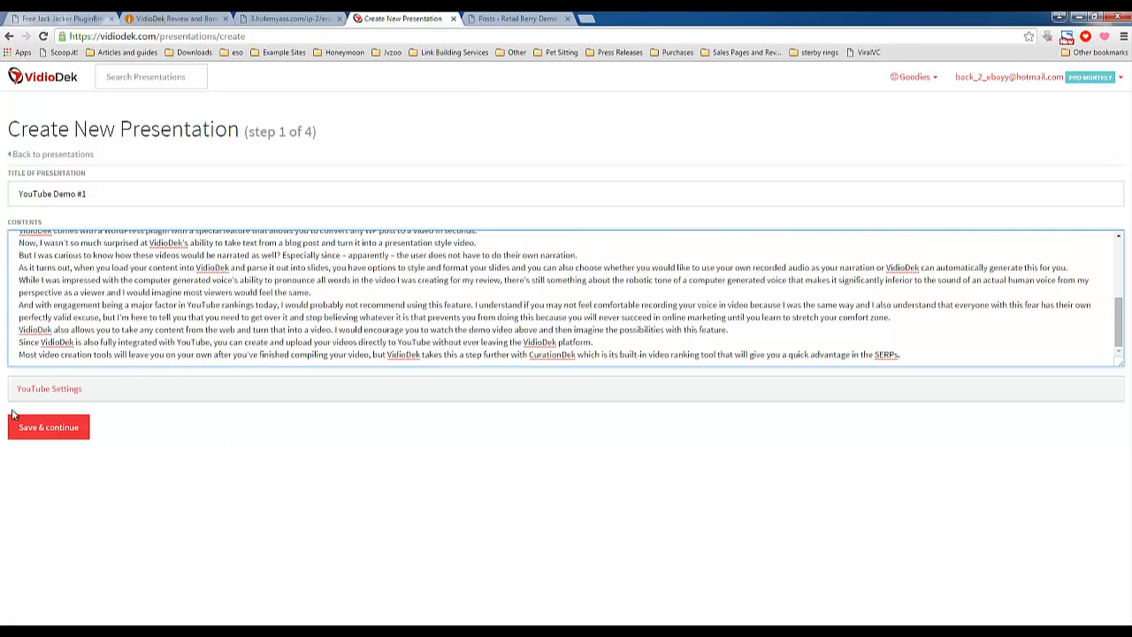
Step: Open the YouTube settings and set the category to People & Blogs
left_click(53, 391)
scroll(101, 421, "down", 2)
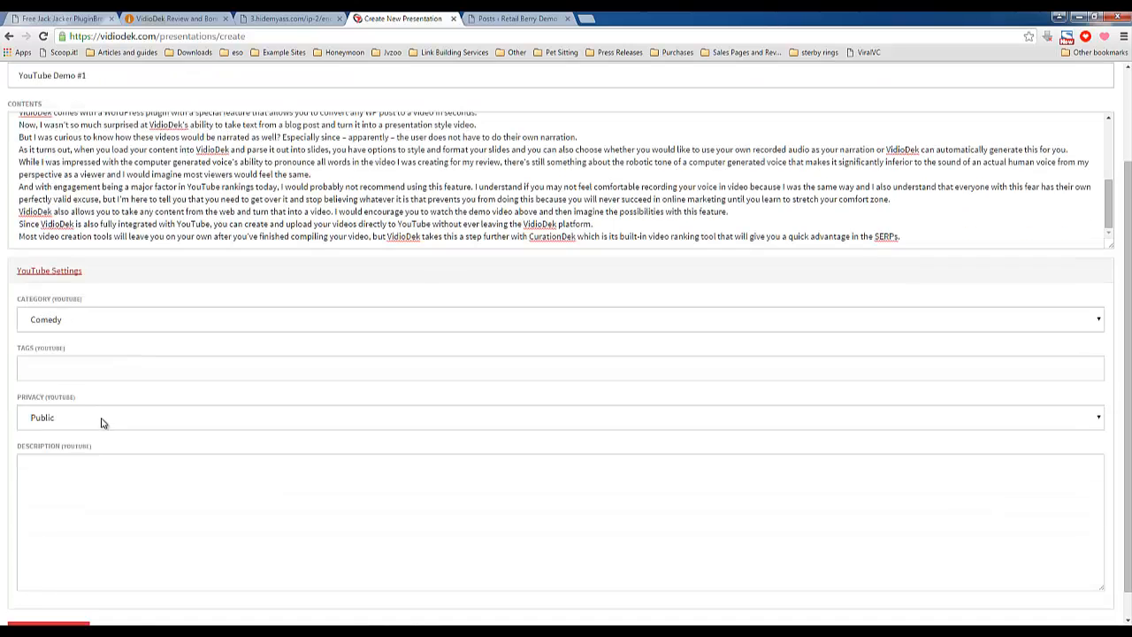
left_click(72, 326)
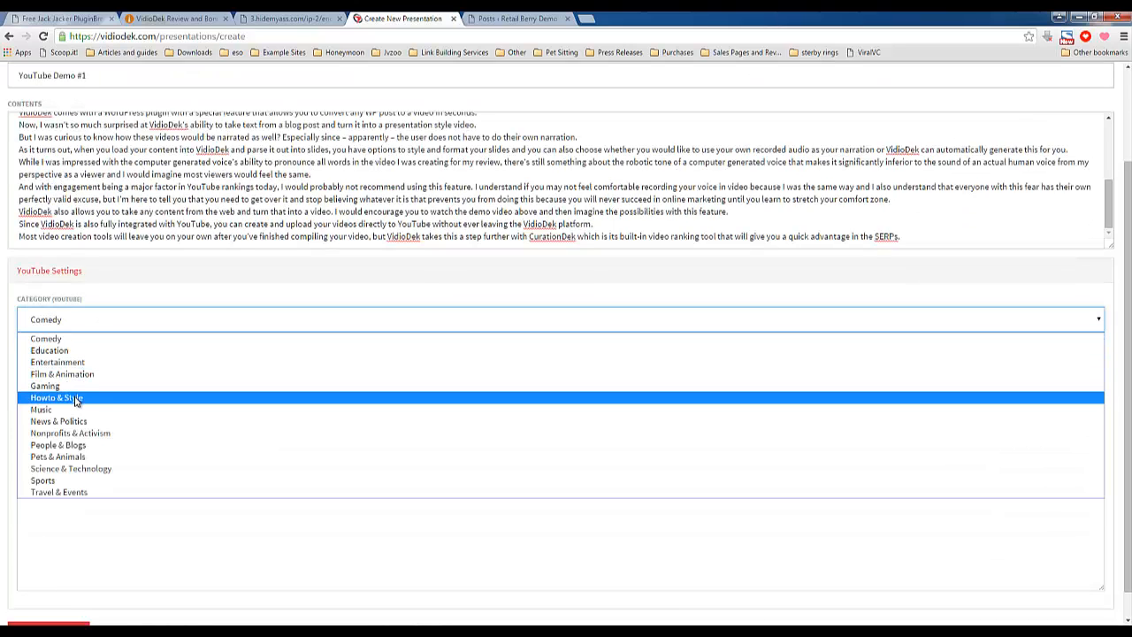
left_click(76, 444)
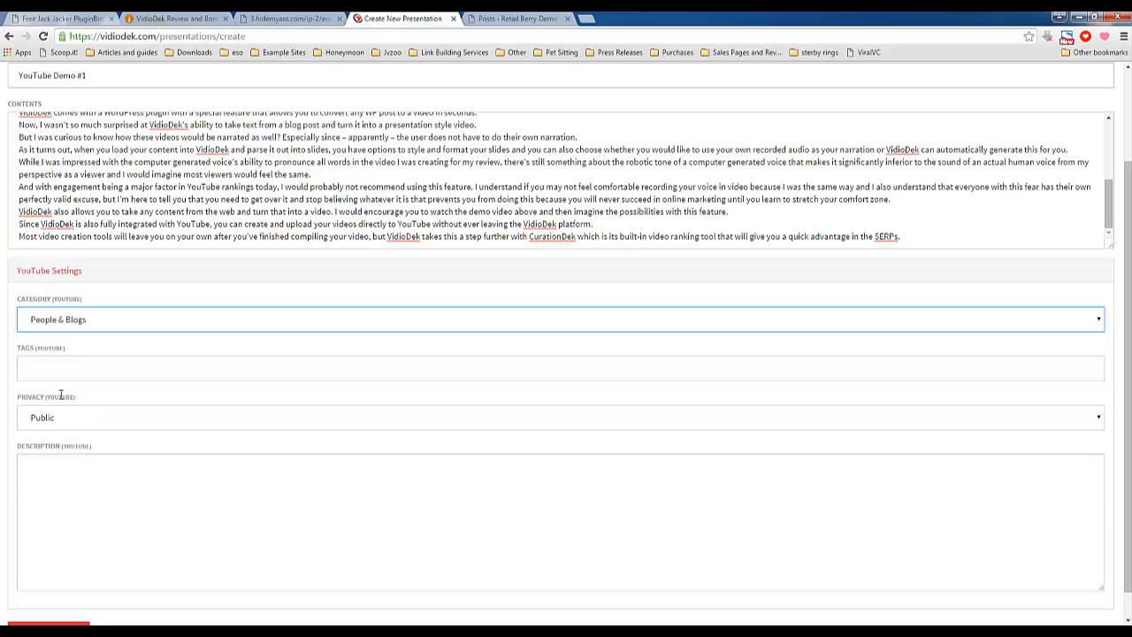
Step: Enter the YouTube tags "vidiodek, vidiodek review, vidiodek bonus, vidiodek demo"
left_click(70, 360)
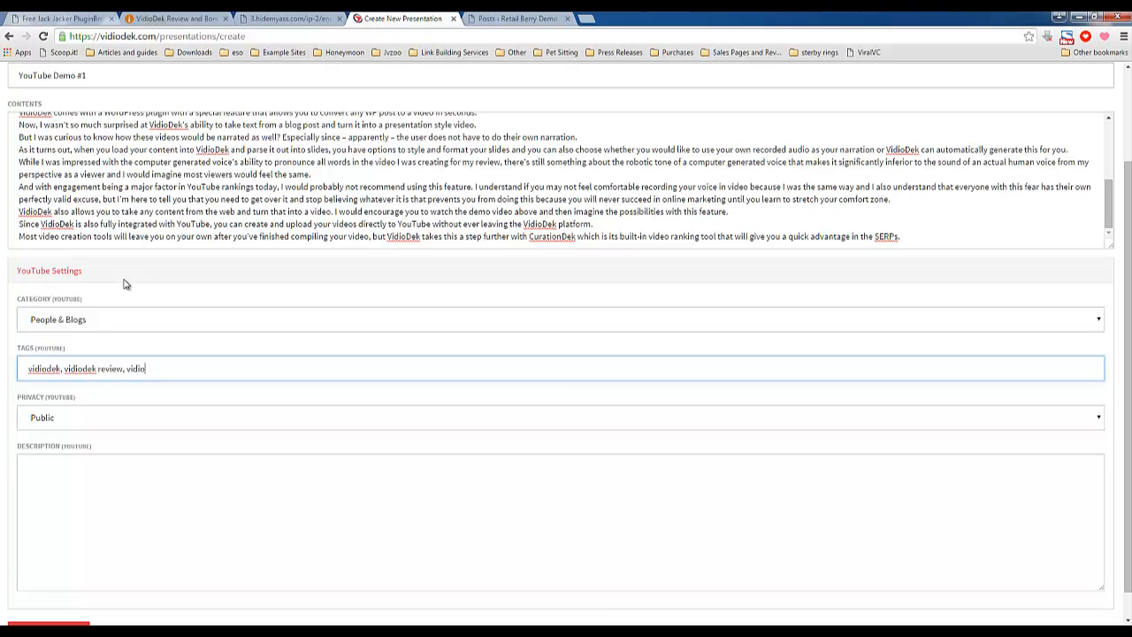
type("k bonus, vidiodek demo")
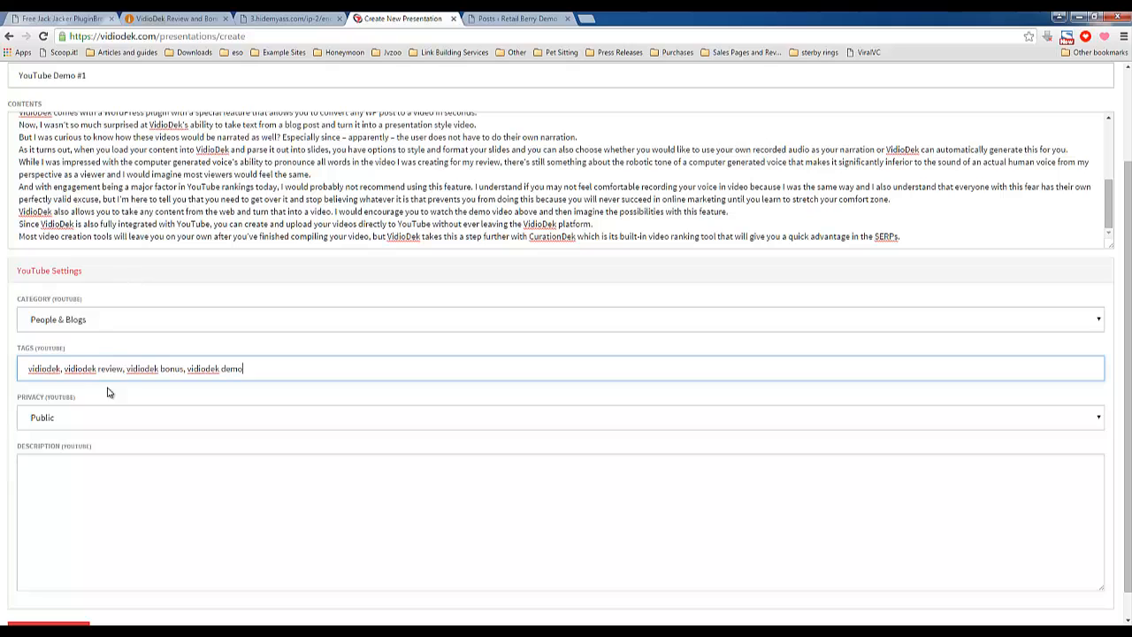
Step: Set the YouTube description to "VidioDek review" and save the first step
left_click(99, 496)
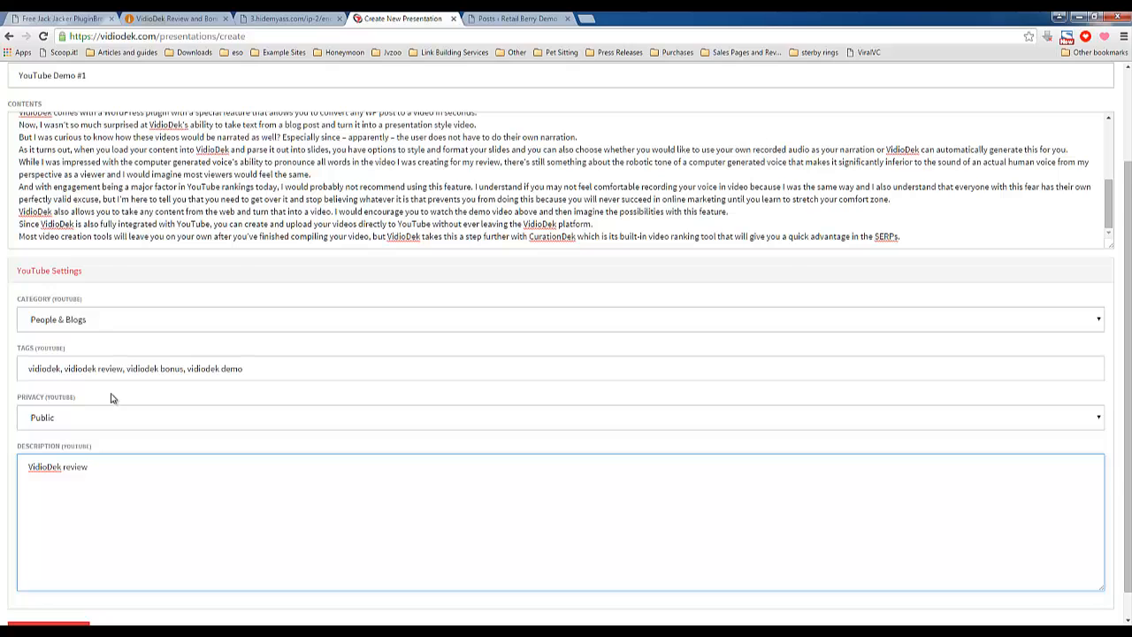
scroll(113, 398, "down", 1)
left_click(40, 605)
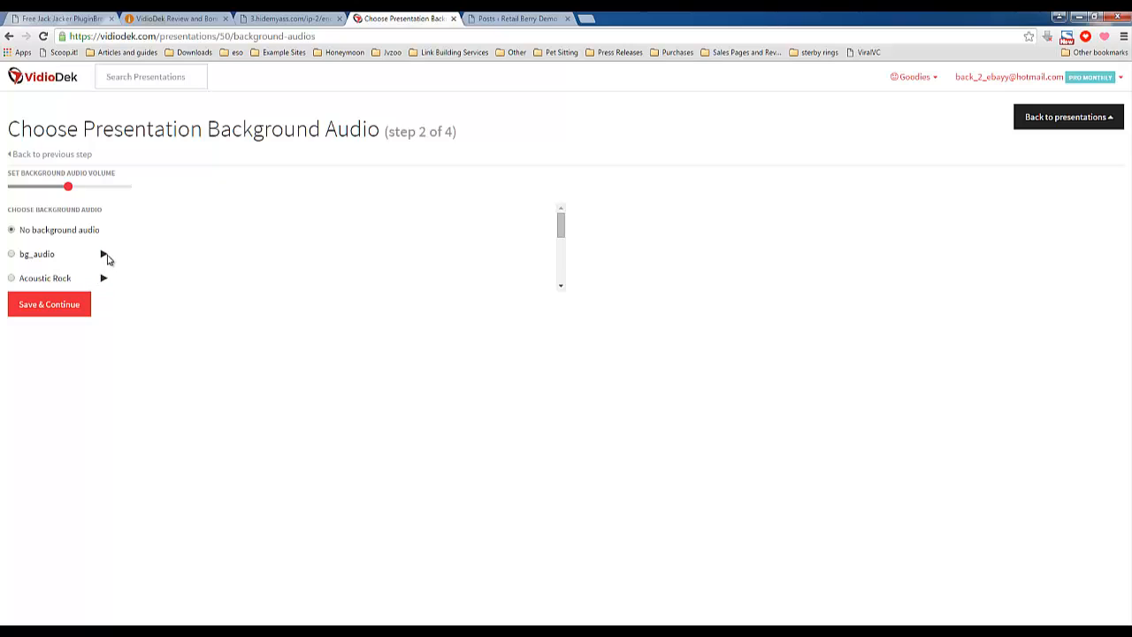
Step: Choose bg_audio as the background audio and continue
mouse_move(561, 223)
left_mouse_down()
mouse_move(559, 268)
mouse_move(581, 215)
left_mouse_up()
mouse_move(75, 194)
left_click(11, 253)
left_click(55, 311)
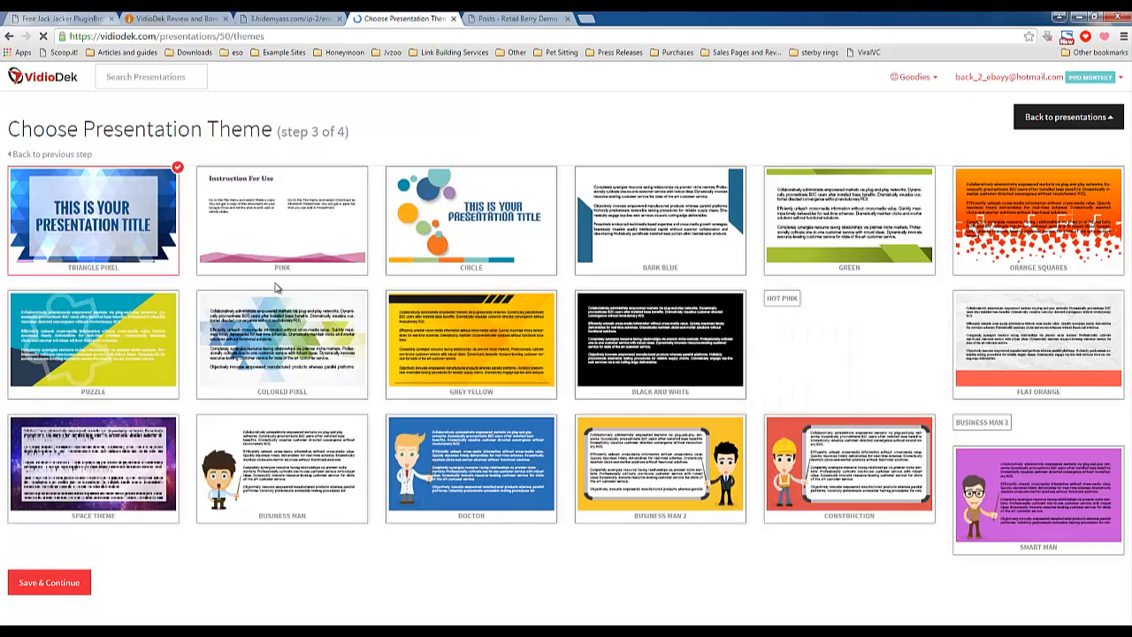
Step: Continue with the Triangle Pixel theme and return to the review article
scroll(221, 327, "down", 1)
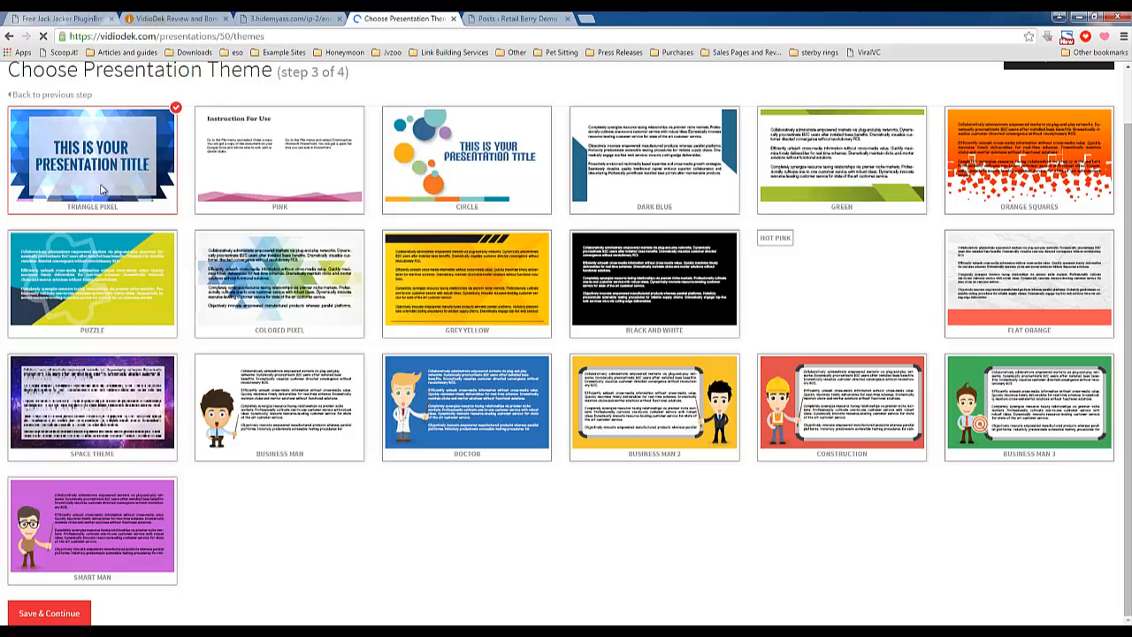
left_click(63, 610)
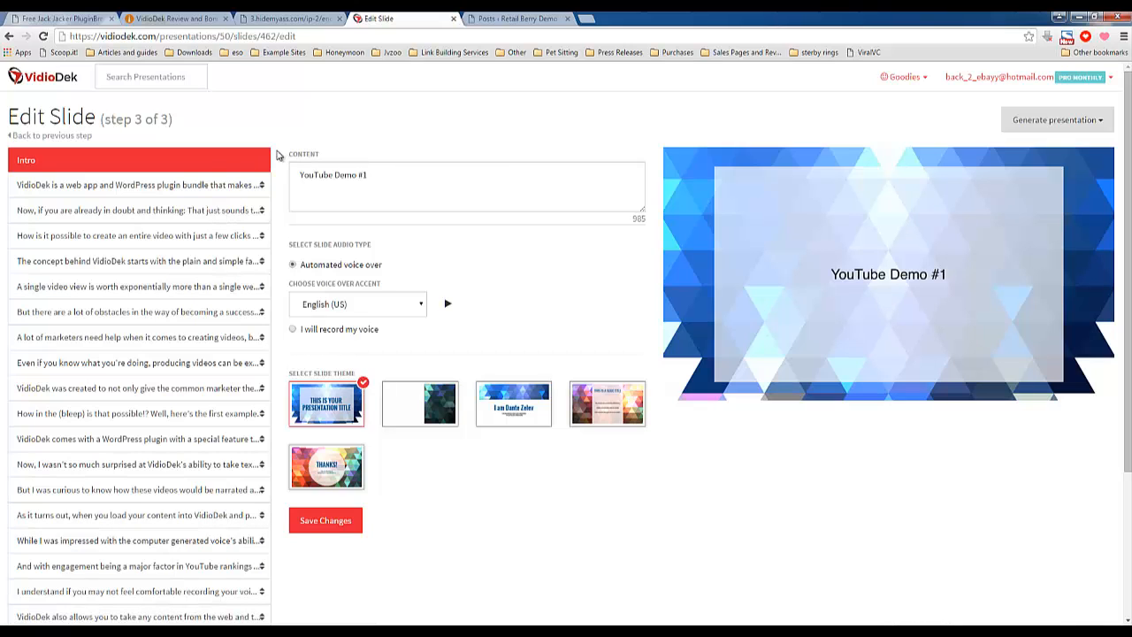
left_click(187, 19)
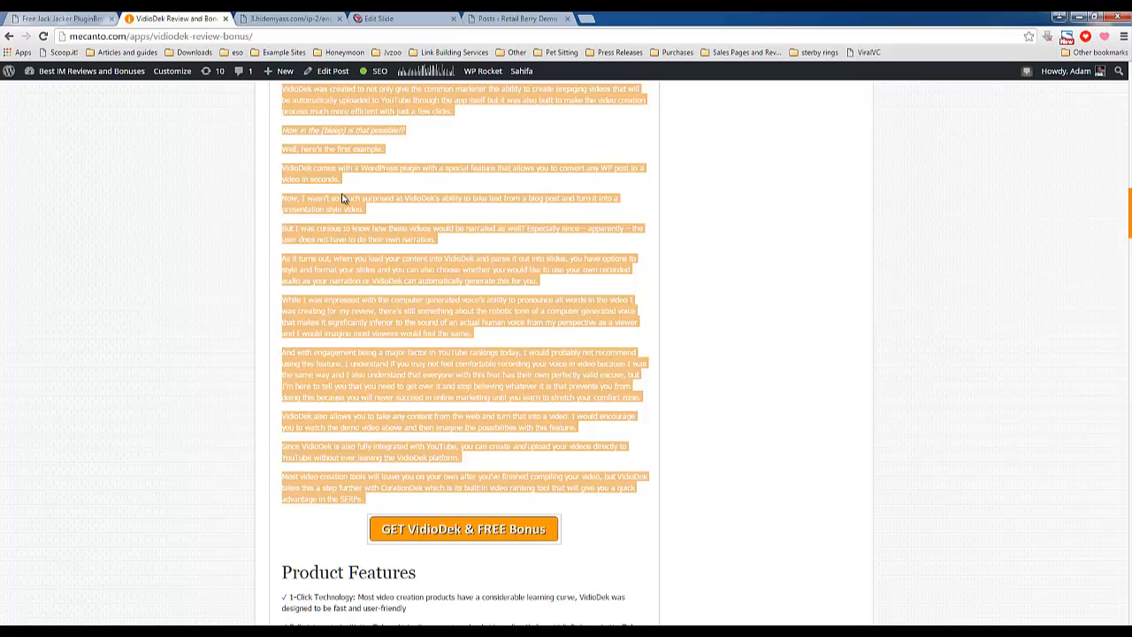
Step: Switch to the slide editor and set the intro slide's content to "VidioDek Review" and "(YouTube Demo #1)" on separate lines
scroll(345, 194, "up", 2)
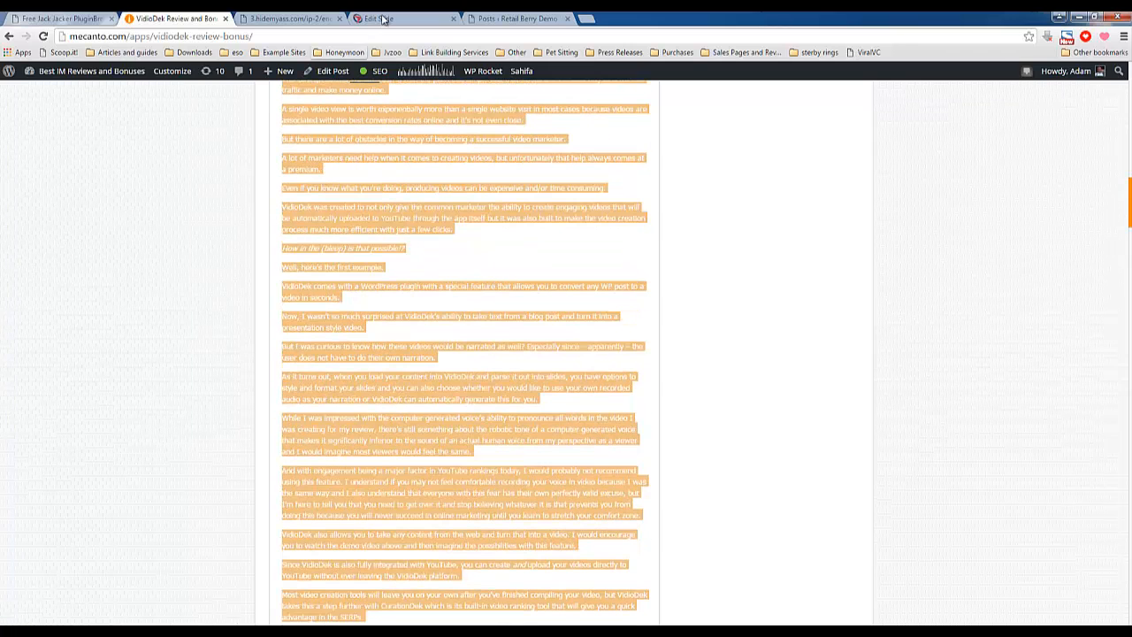
left_click(385, 18)
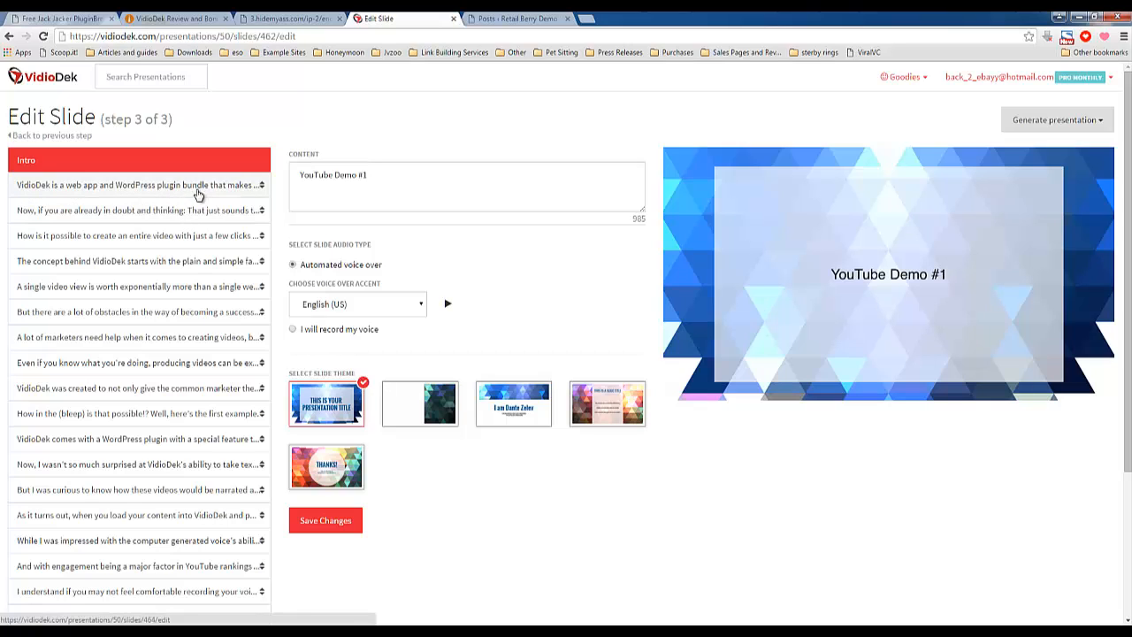
left_click(197, 194)
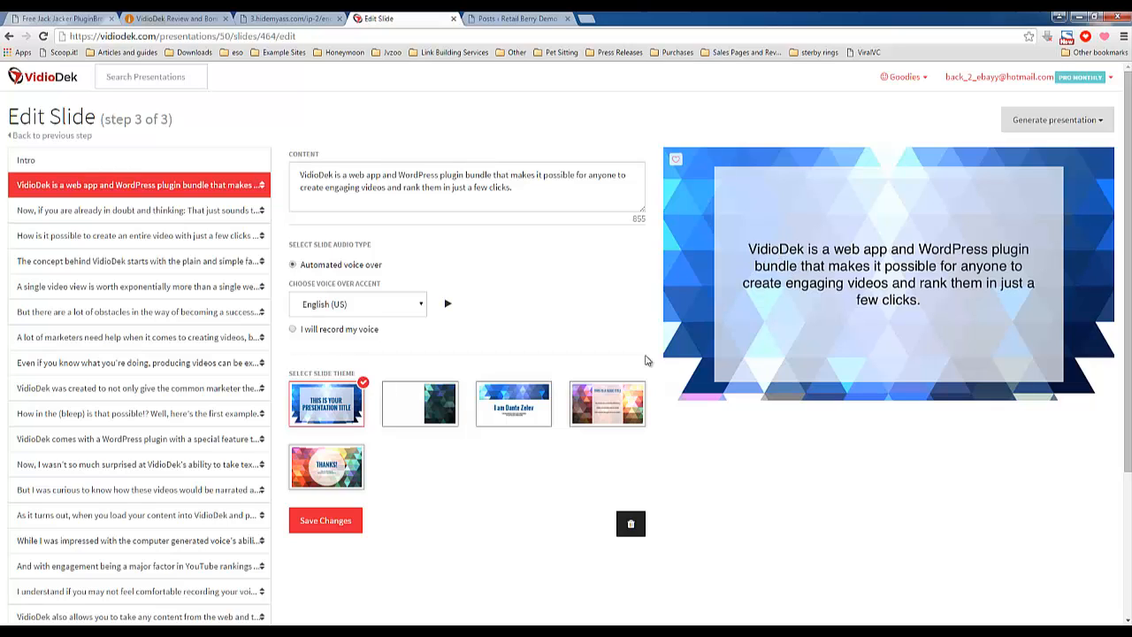
left_click(213, 170)
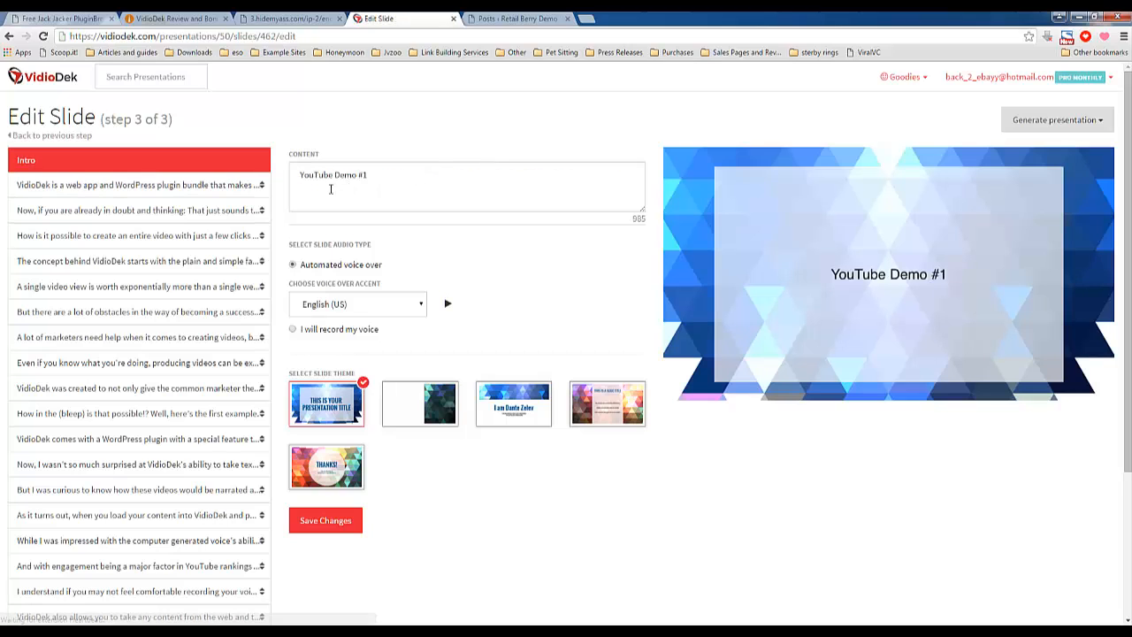
triple_click(395, 178)
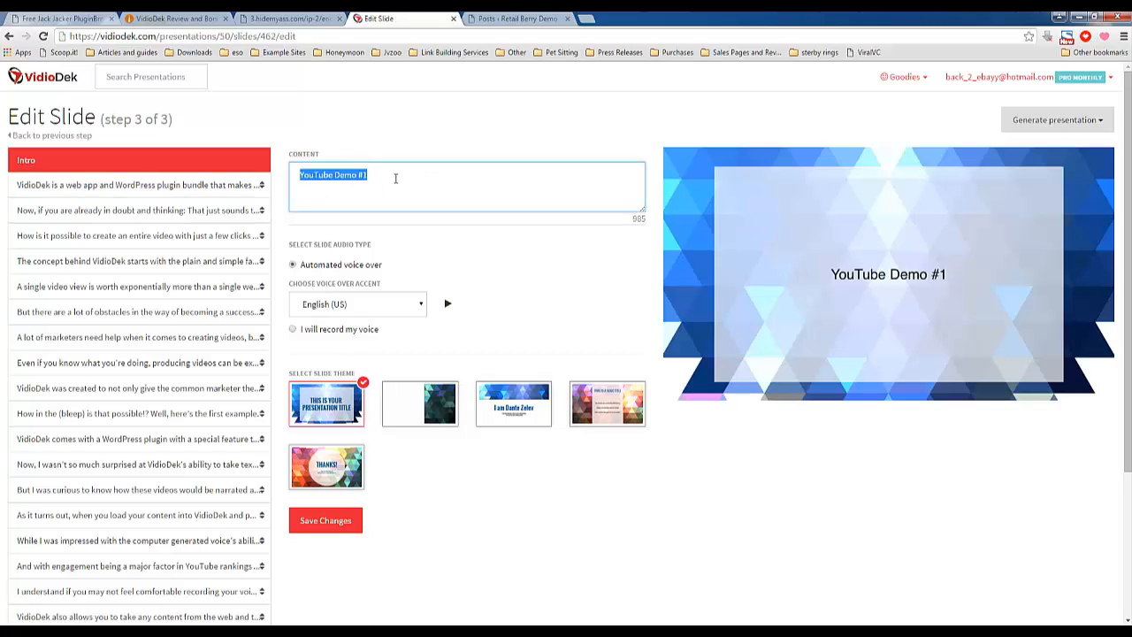
type("VidioD")
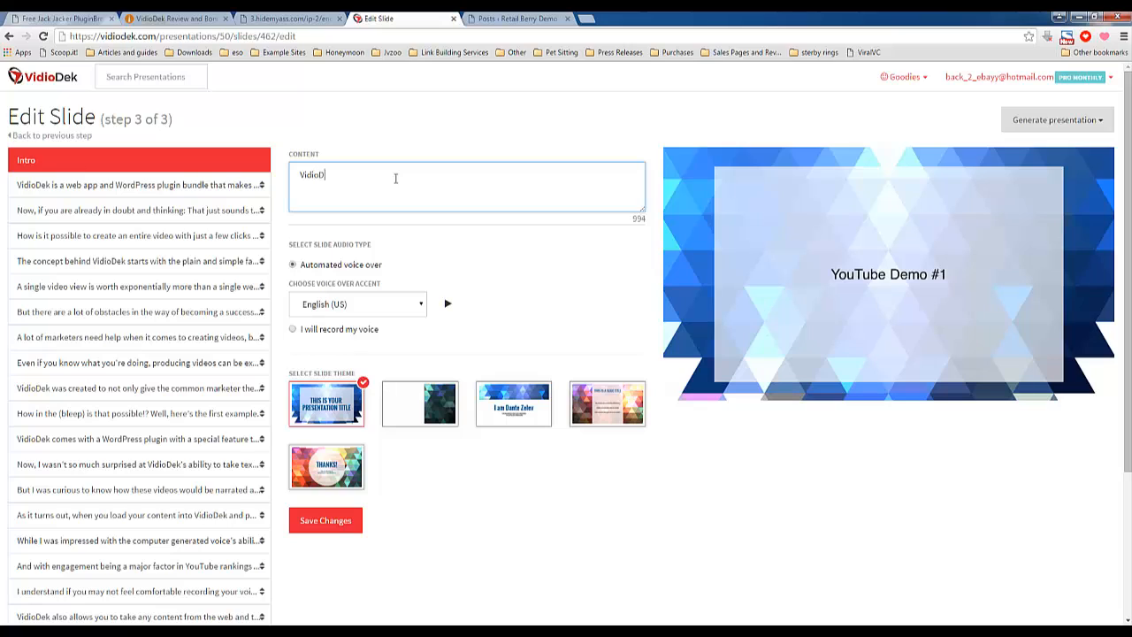
type("ek Review")
key("Return")
key("Return")
type("(YouTube Demo #1")
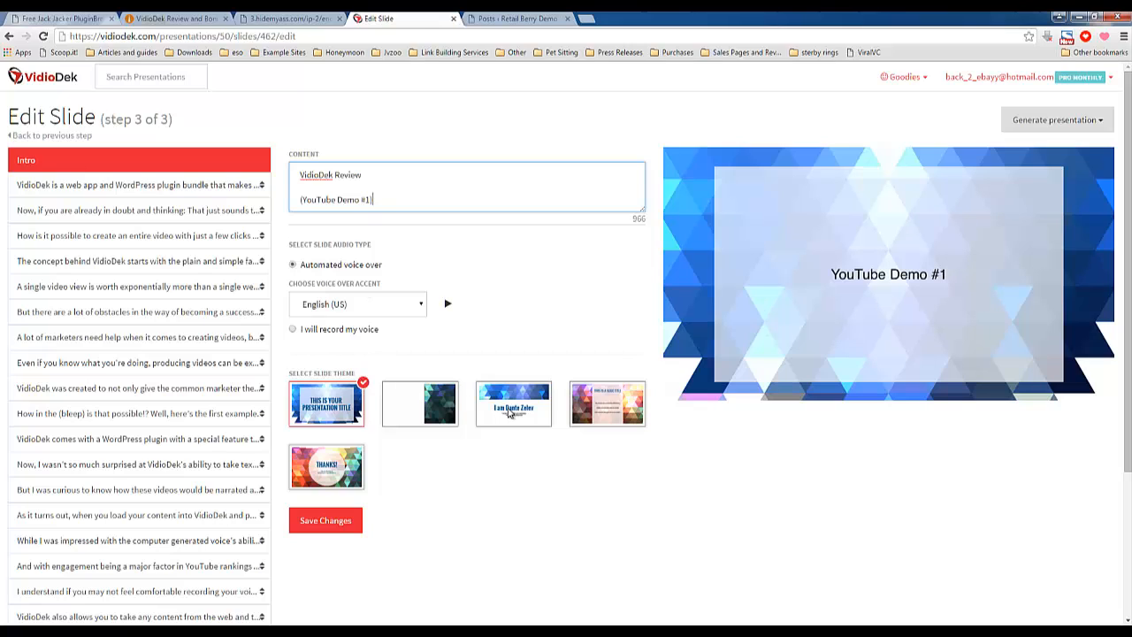
Step: Apply the colourful Thanks slide theme to the intro slide and enlarge its content box
left_click(520, 404)
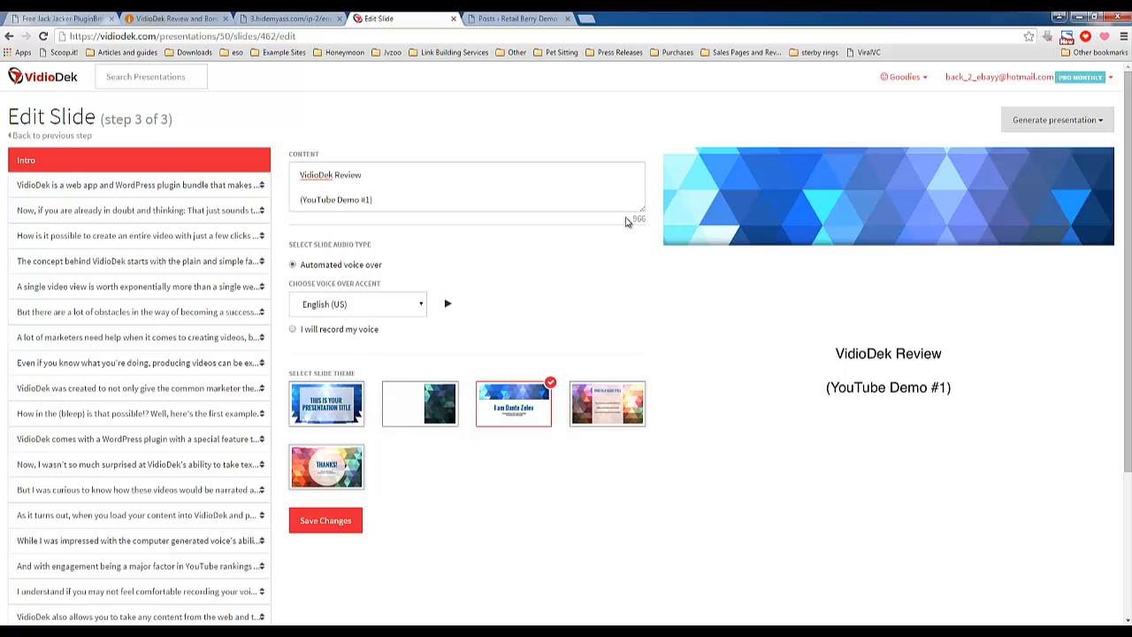
mouse_move(642, 215)
left_mouse_down()
mouse_move(643, 249)
mouse_move(644, 227)
left_mouse_up()
left_click(321, 178)
key("ctrl+a")
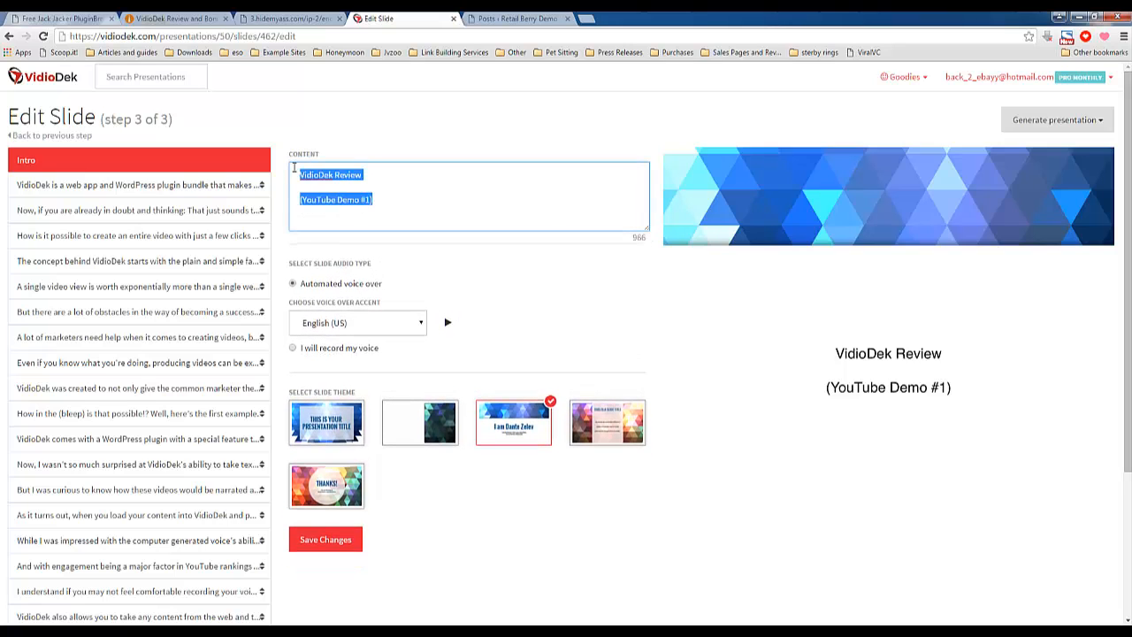
left_click(468, 178)
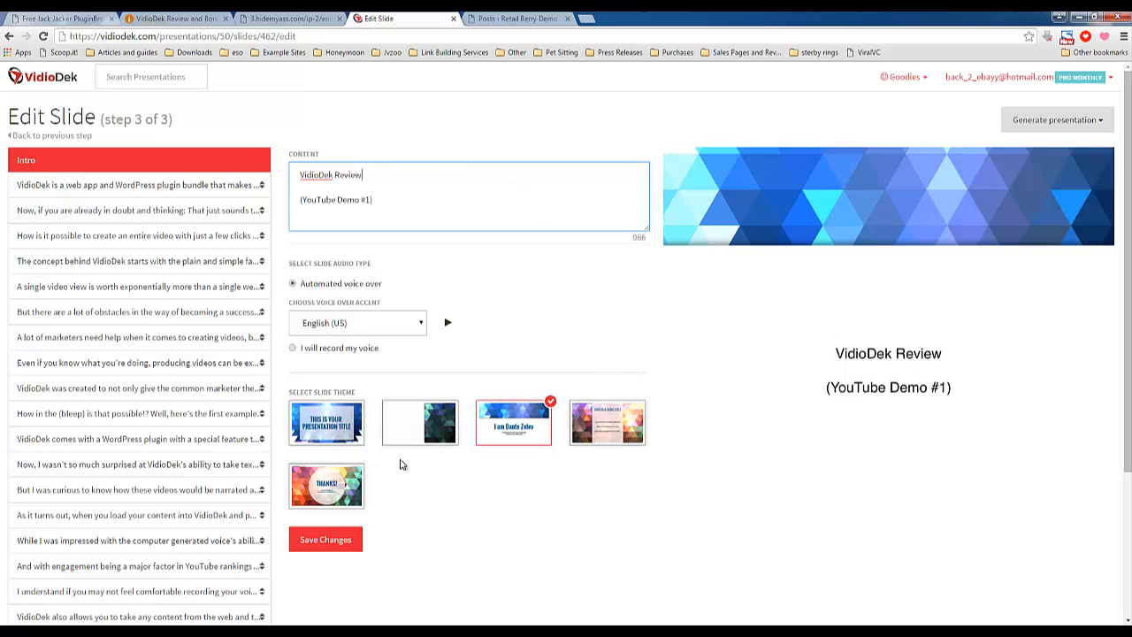
left_click(343, 477)
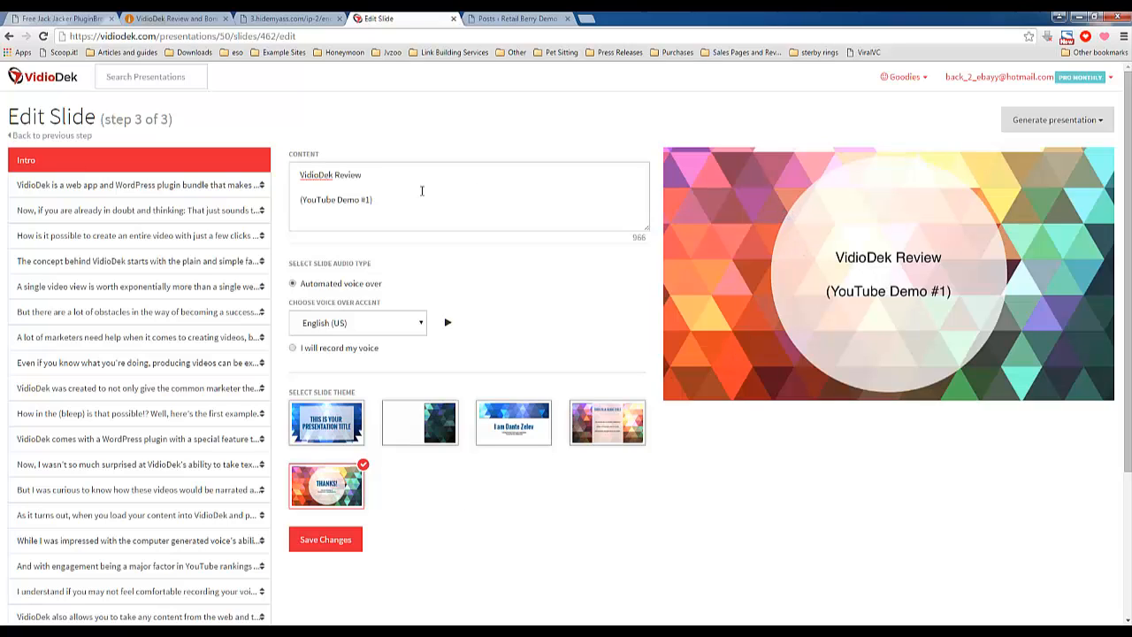
Step: Stay on the page when warned about leaving and save the intro slide's changes
triple_click(373, 200)
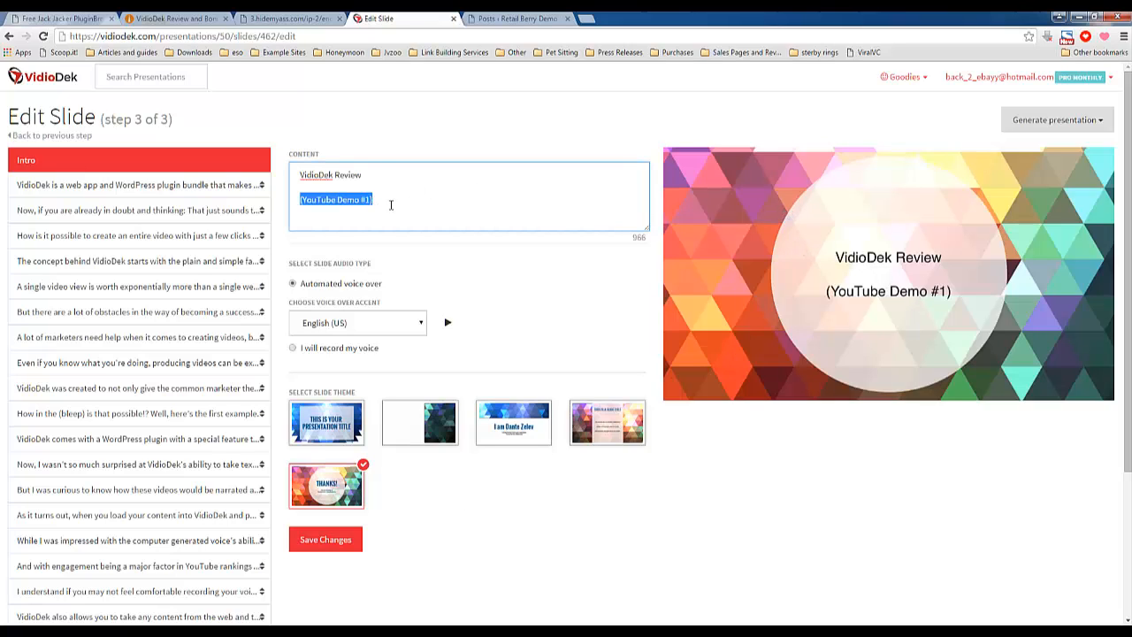
left_click(390, 206)
triple_click(390, 205)
left_click(394, 213)
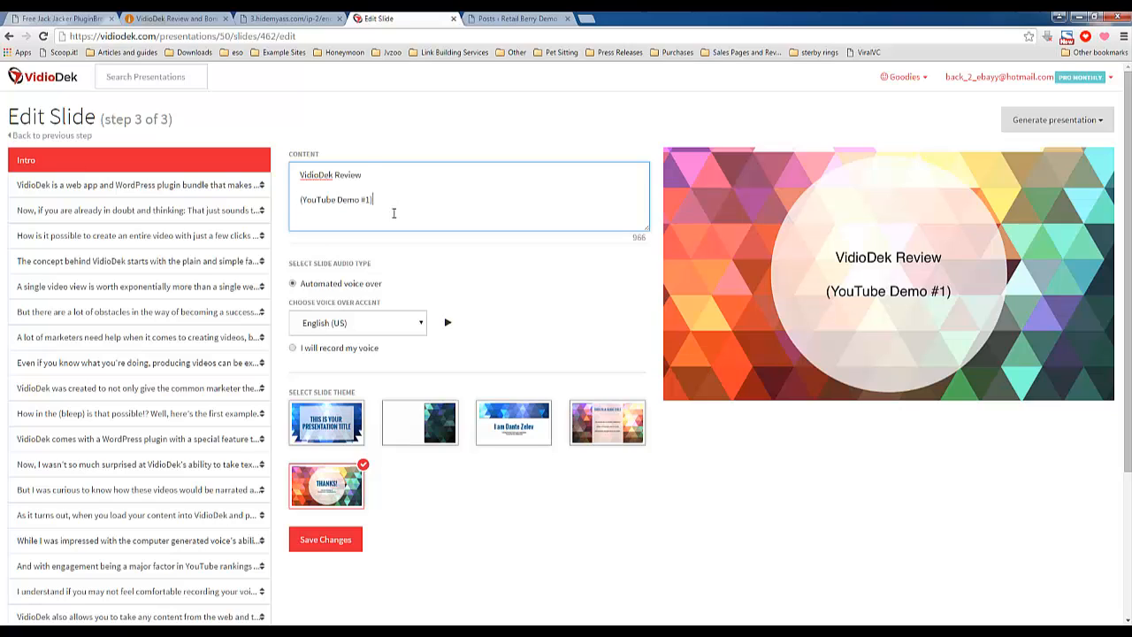
left_click(132, 191)
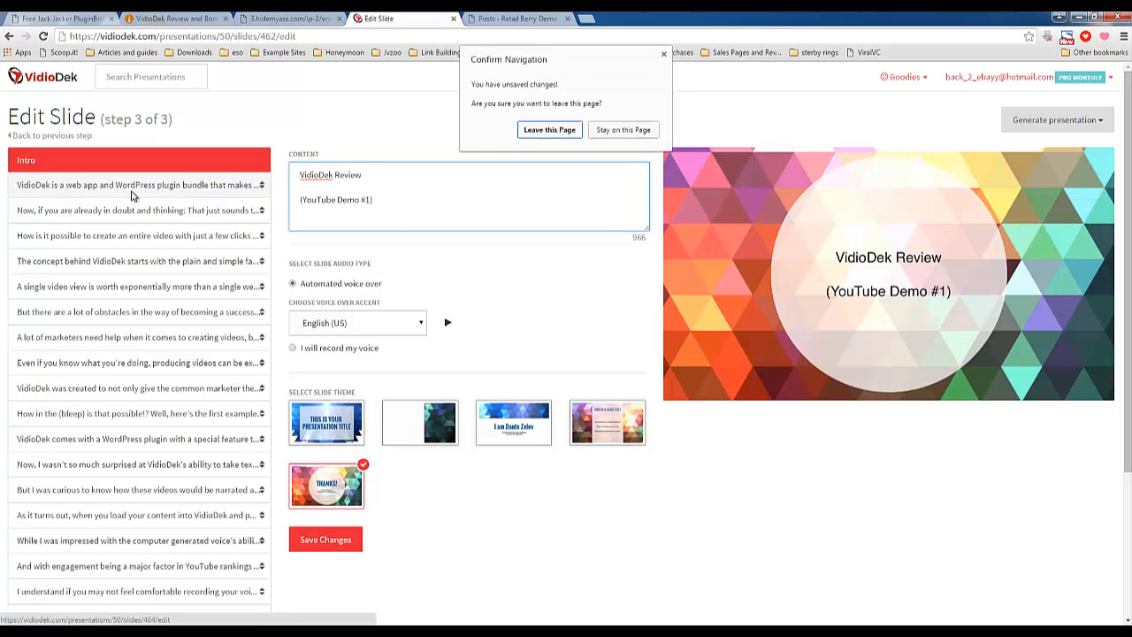
left_click(607, 132)
scroll(530, 283, "down", 1)
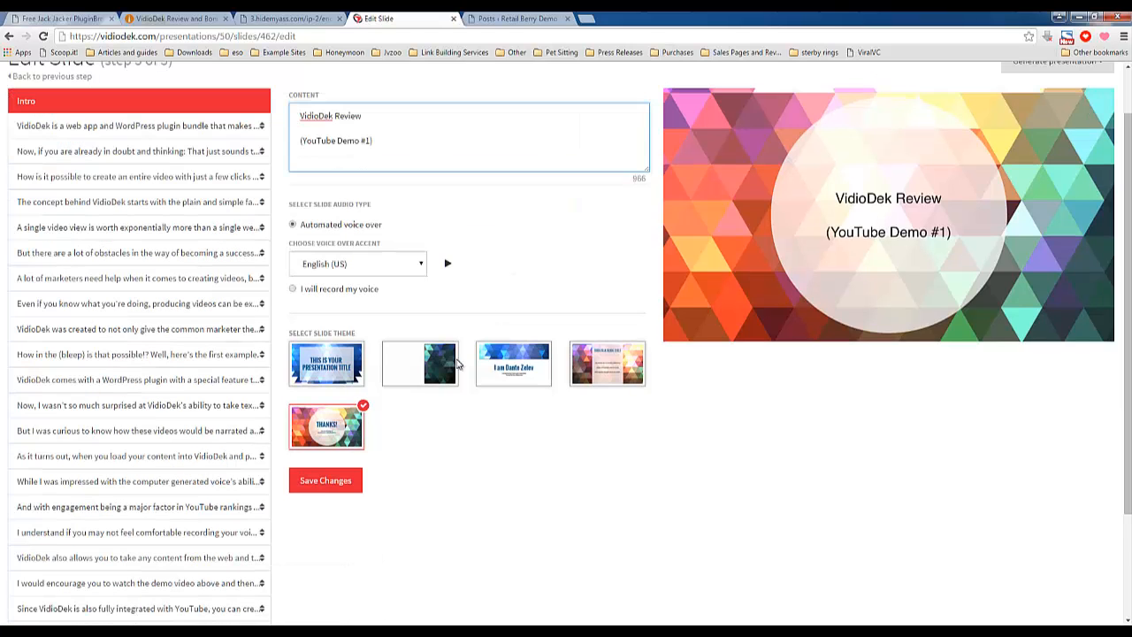
left_click(341, 483)
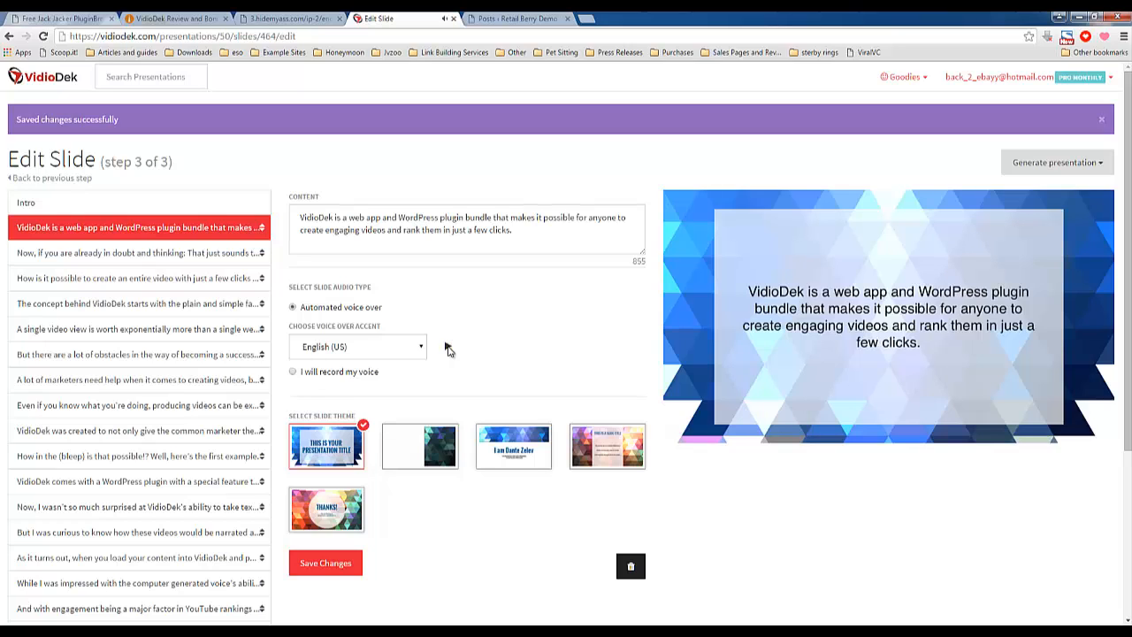
Step: Review the voice-over accent options and the text of the first content slide
left_click(330, 350)
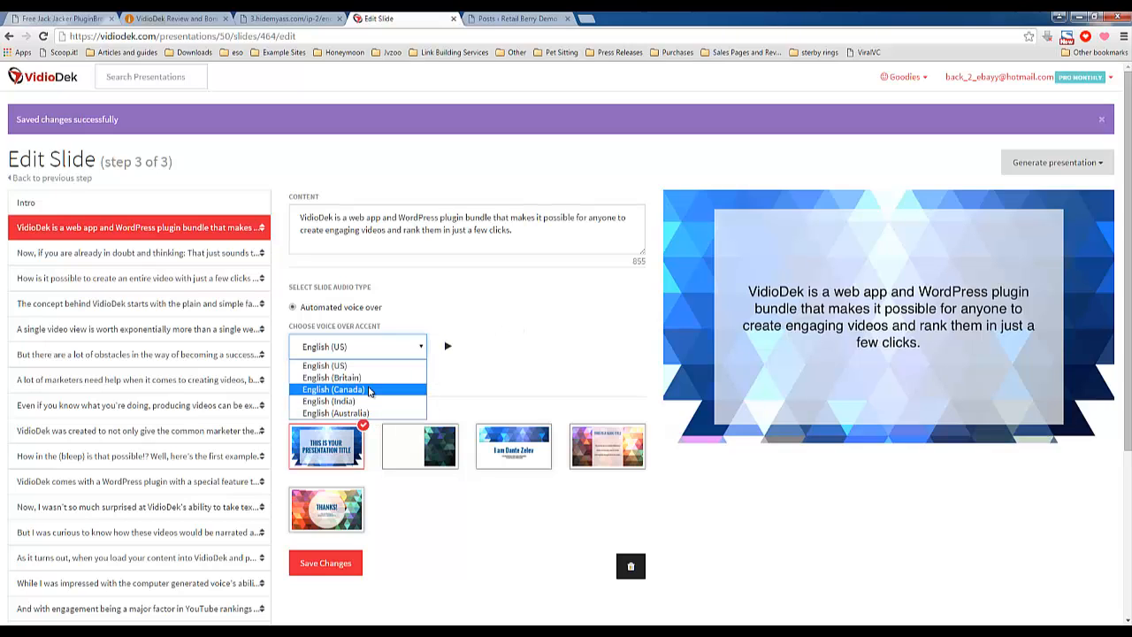
left_click(525, 328)
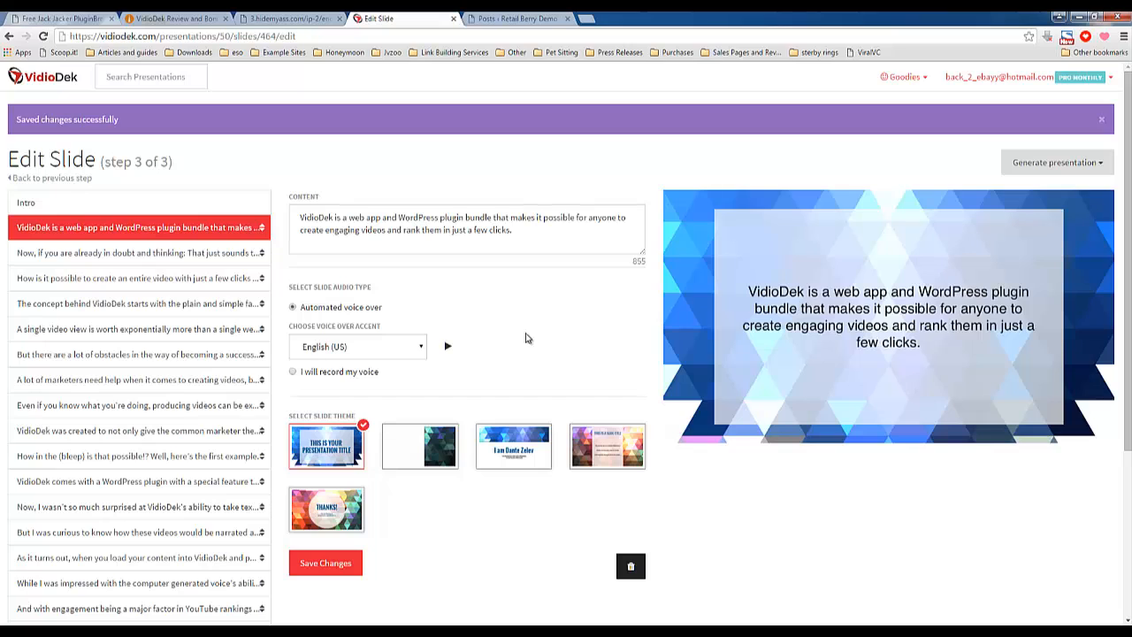
left_click_drag(396, 227, 536, 224)
left_click(536, 225)
key("ctrl+a")
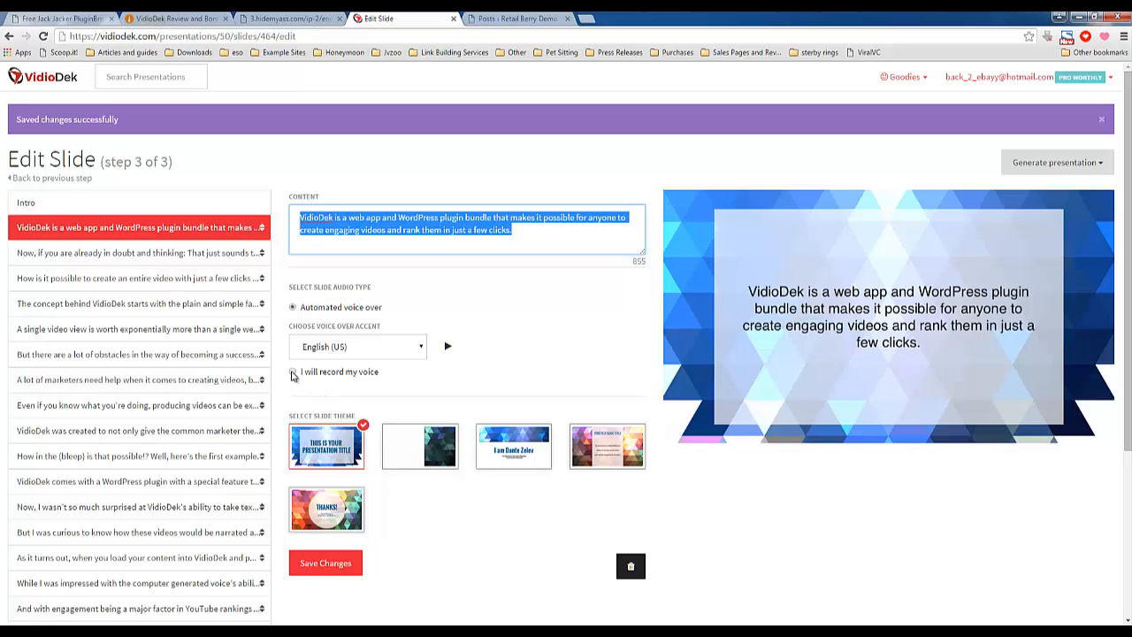
Step: Switch the first content slide to a self-recorded voice, allow microphone access, and record a narration
left_click(293, 372)
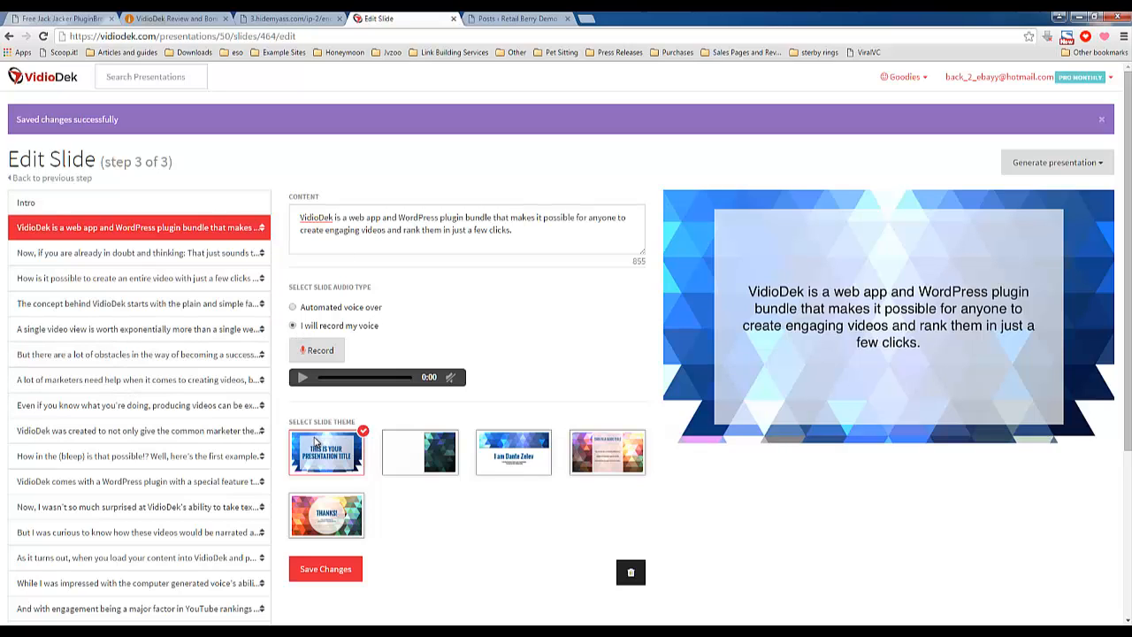
left_click(303, 352)
left_click(319, 354)
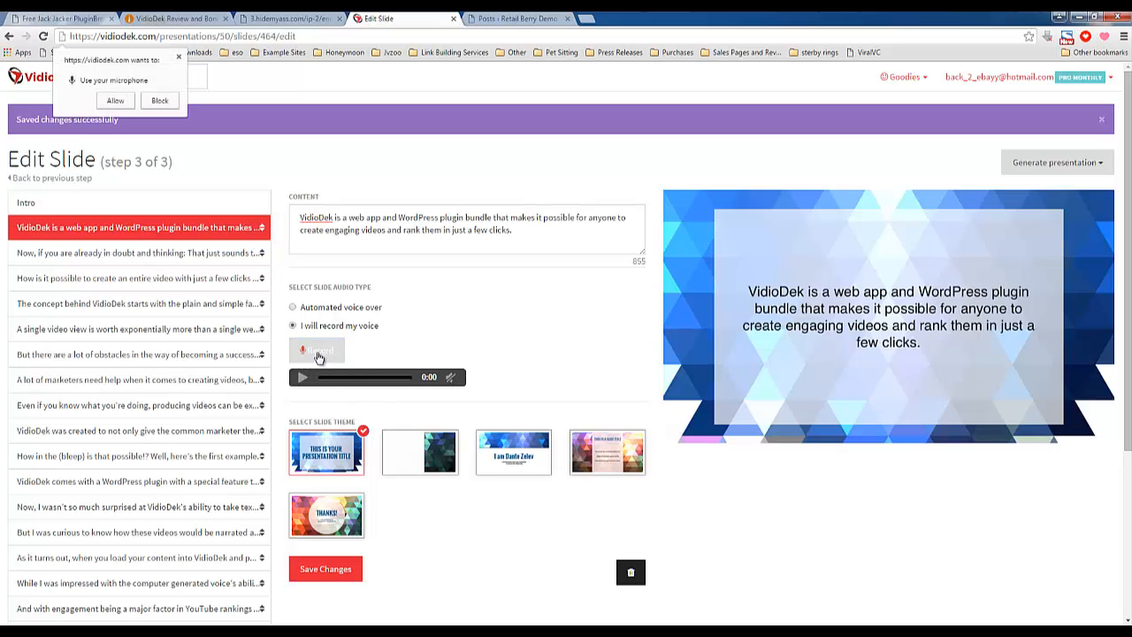
left_click(116, 103)
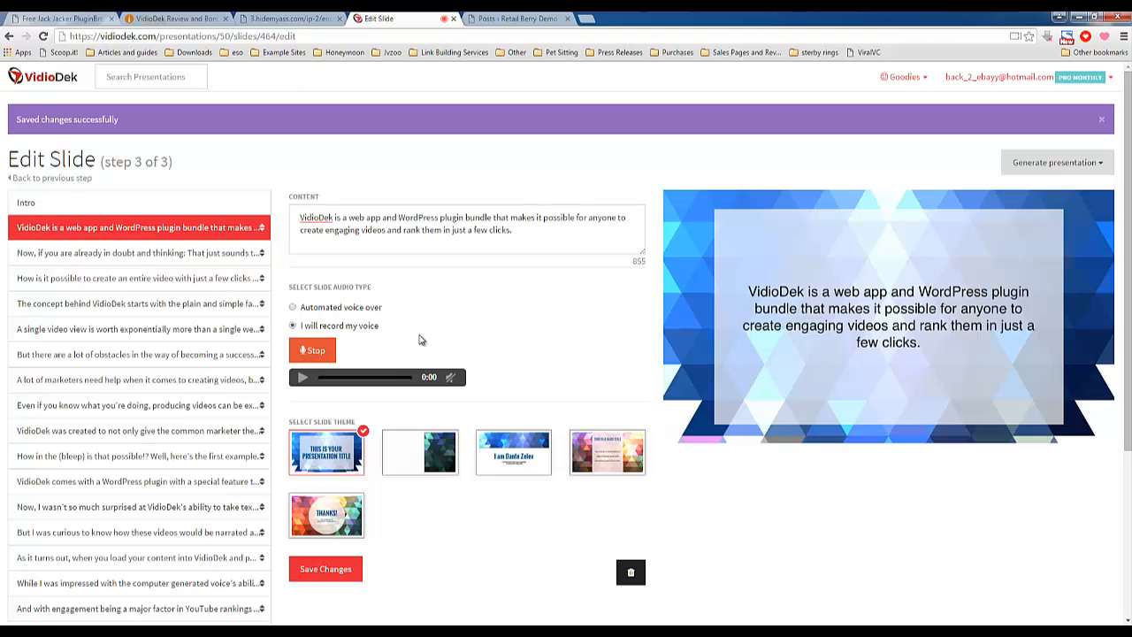
left_click(311, 352)
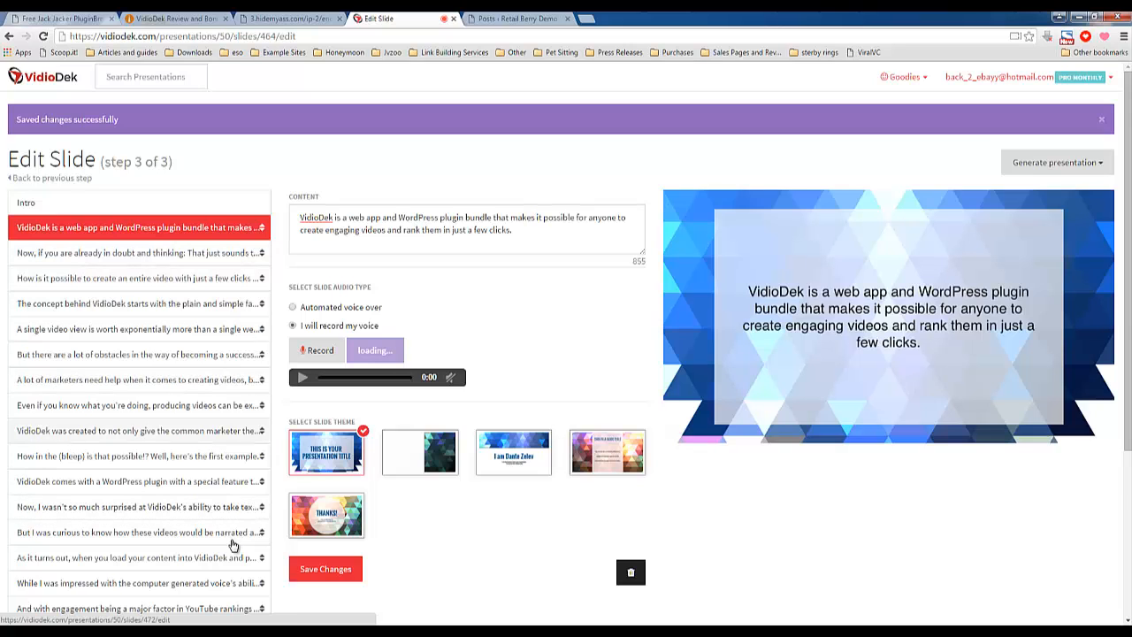
Step: Scroll through the list of slides down to the outro to review the presentation's slides
scroll(233, 545, "down", 3)
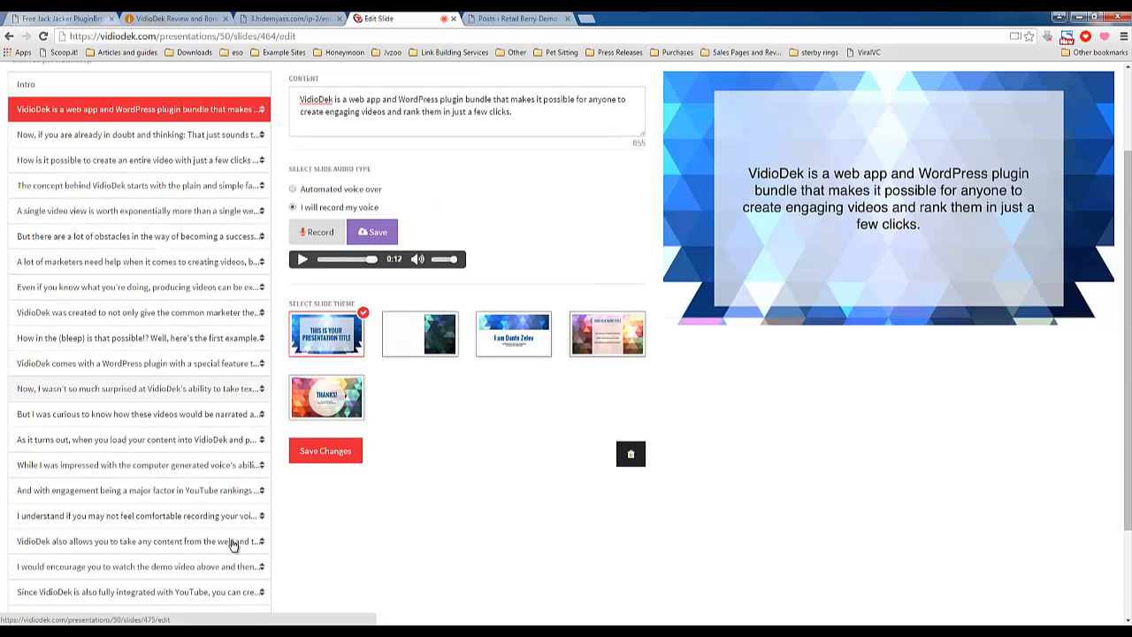
scroll(232, 544, "down", 3)
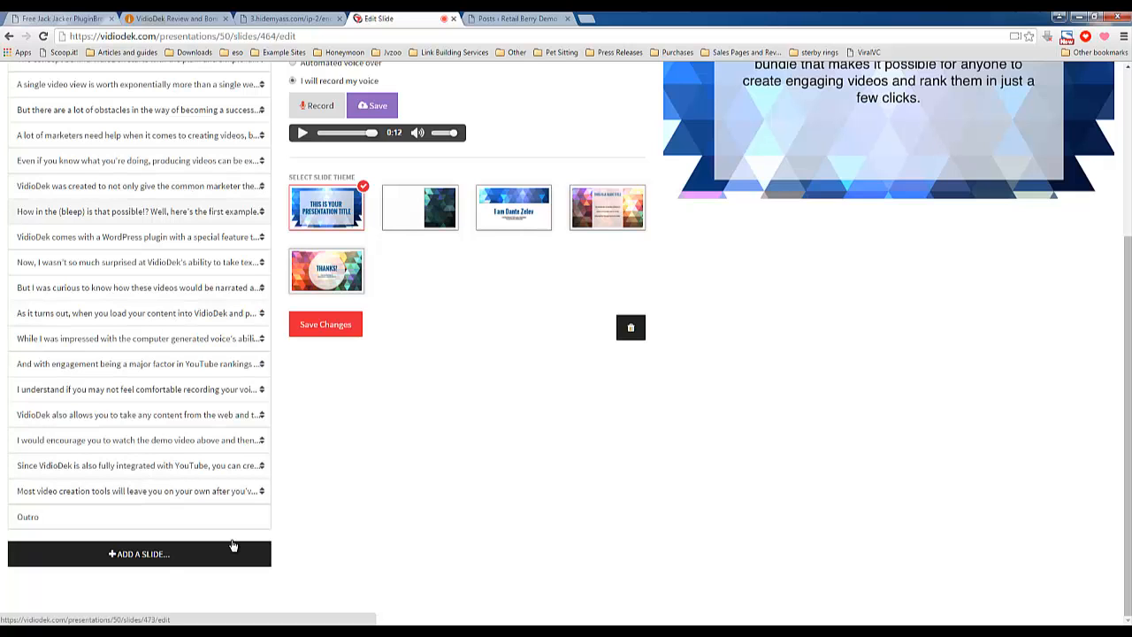
scroll(233, 544, "up", 2)
scroll(233, 544, "down", 2)
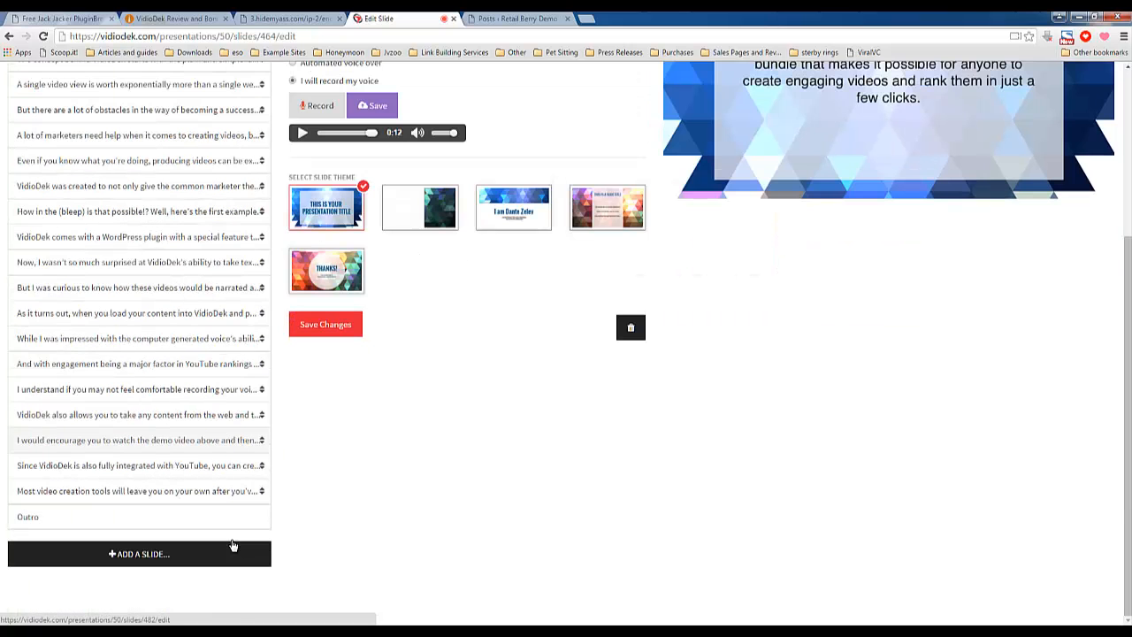
scroll(233, 544, "up", 3)
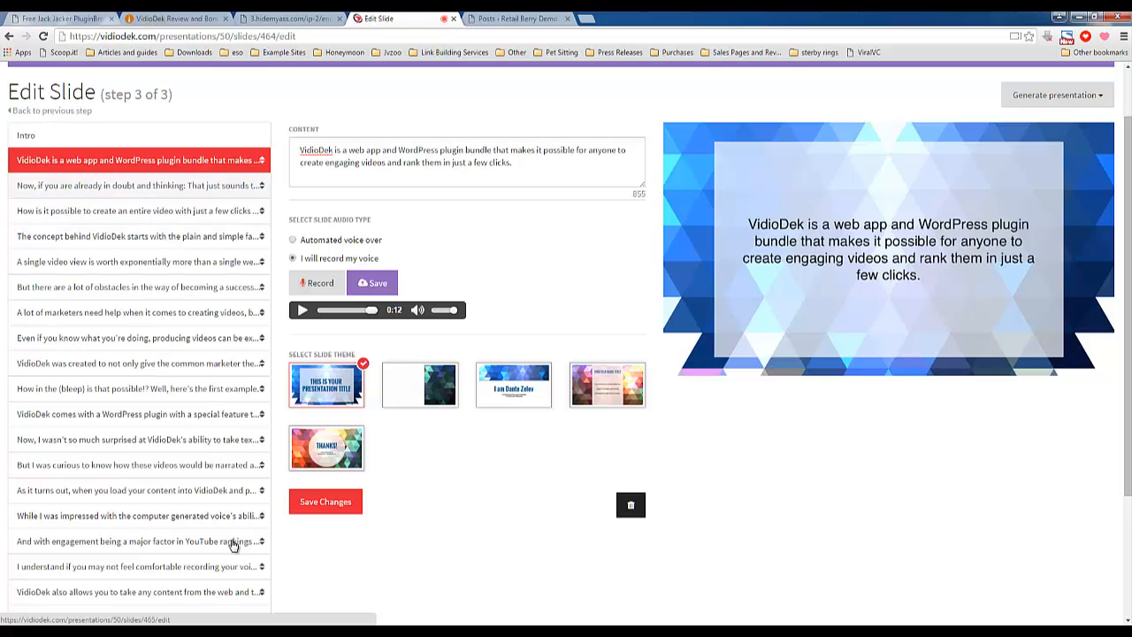
scroll(233, 544, "down", 3)
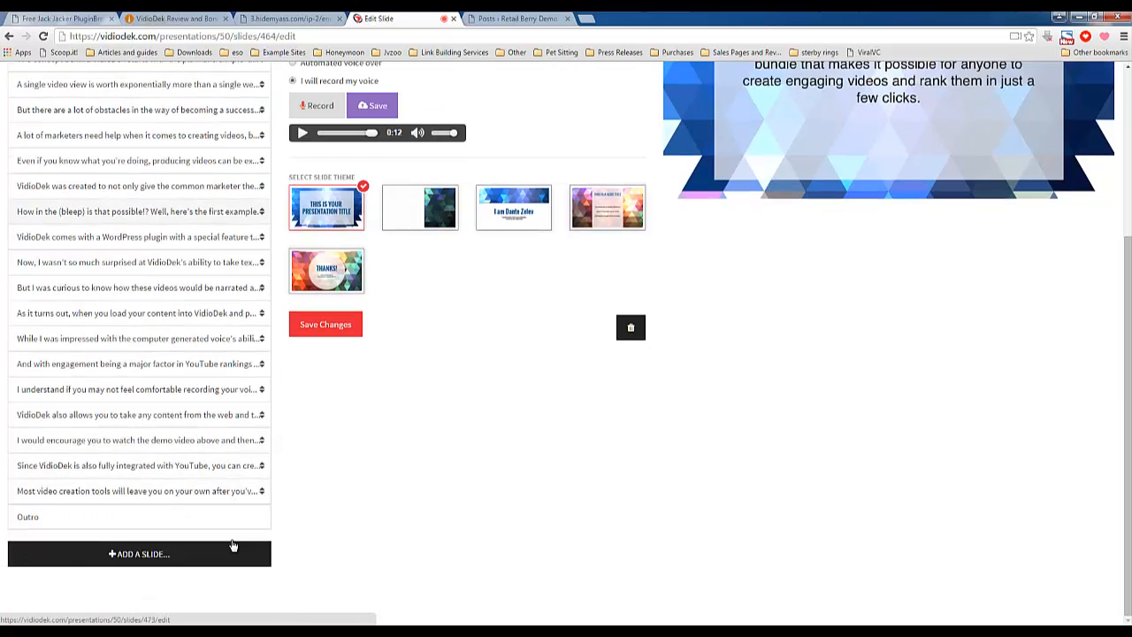
scroll(232, 544, "up", 3)
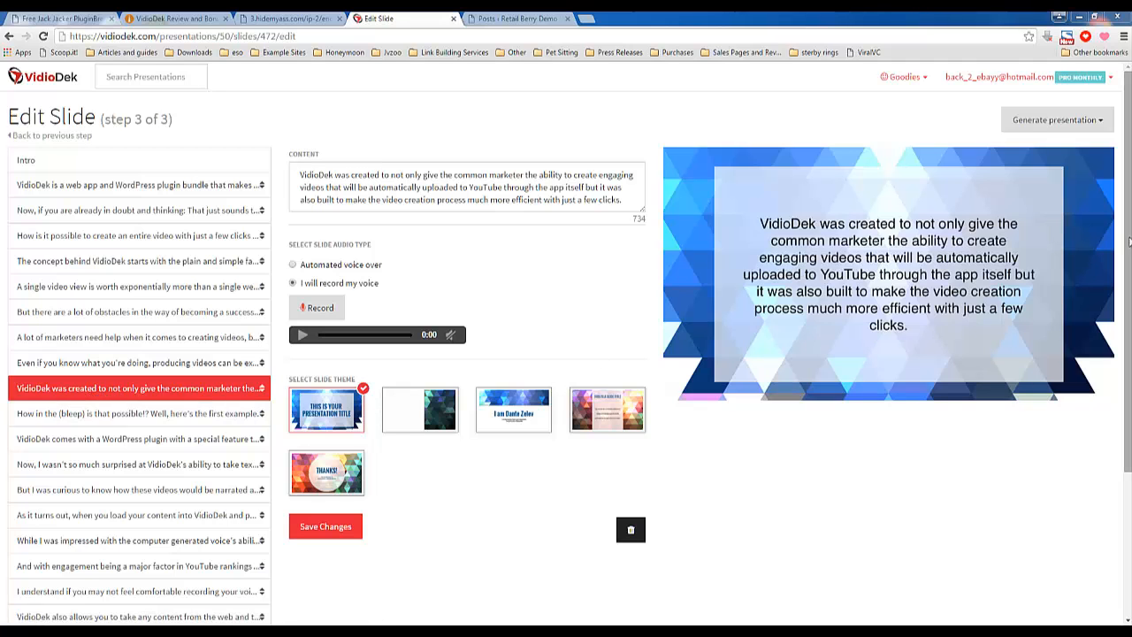
scroll(231, 412, "down", 1)
left_click_drag(1127, 299, 1128, 355)
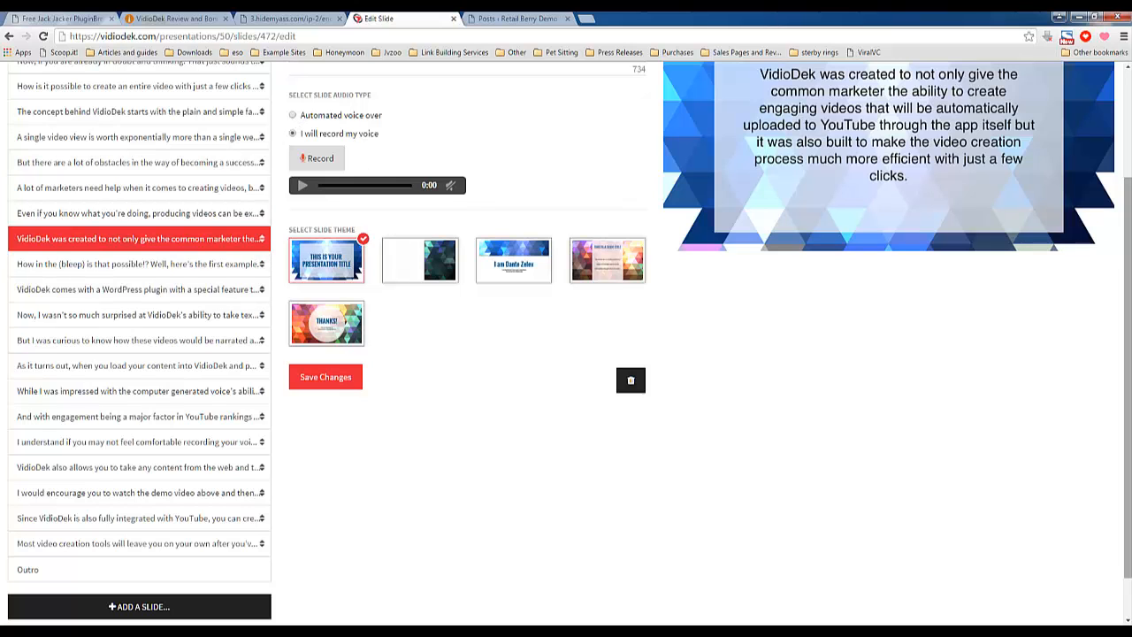
scroll(1128, 234, "up", 1)
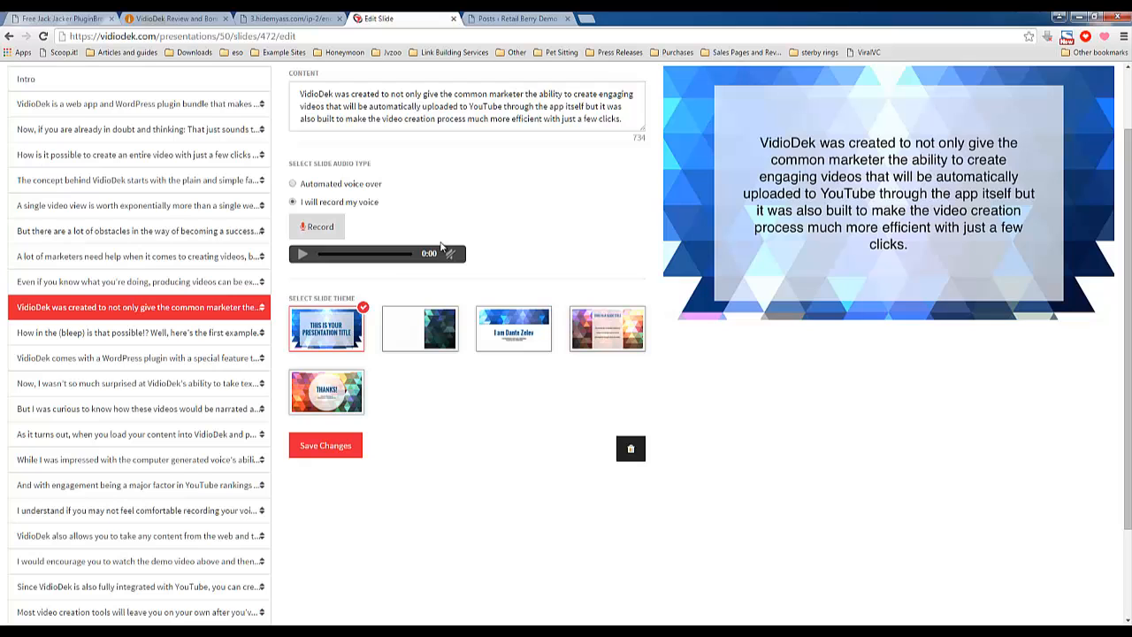
Step: Reword the "How in the (bleep)" slide to "But how in the world is that possible!?" with a line break before the next sentence
left_click(236, 334)
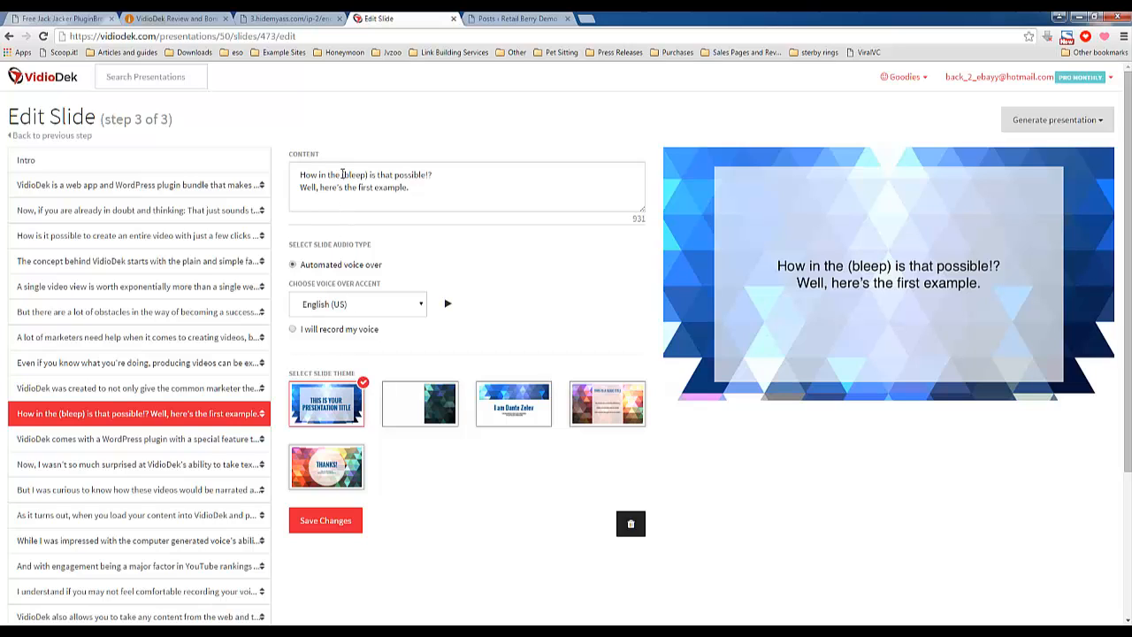
left_click_drag(342, 174, 371, 175)
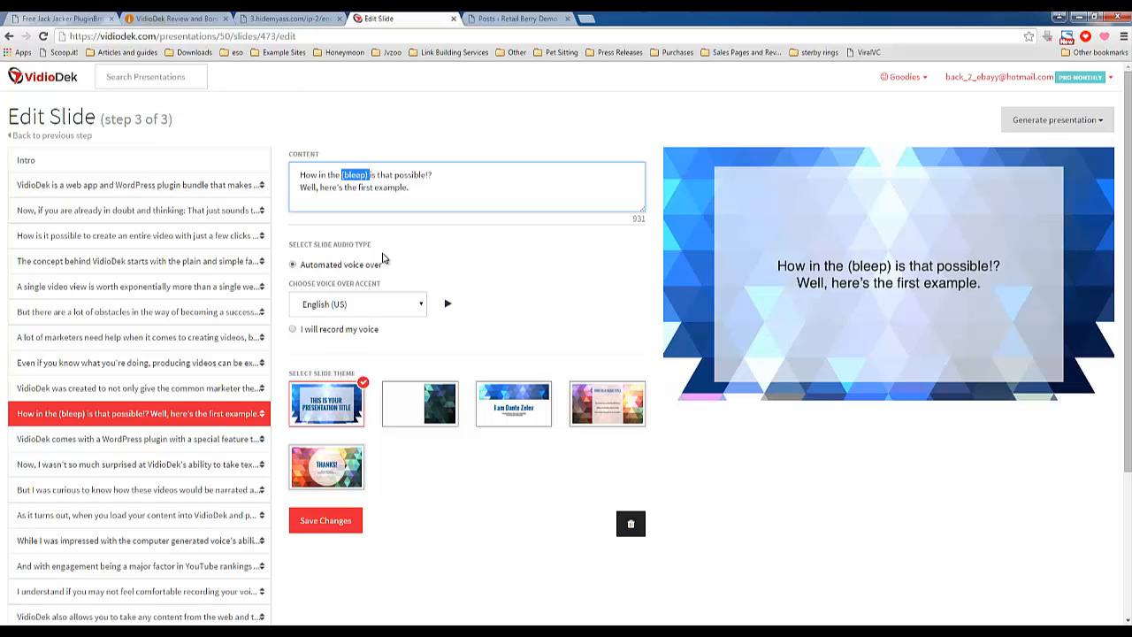
key("BackSpace")
type("But")
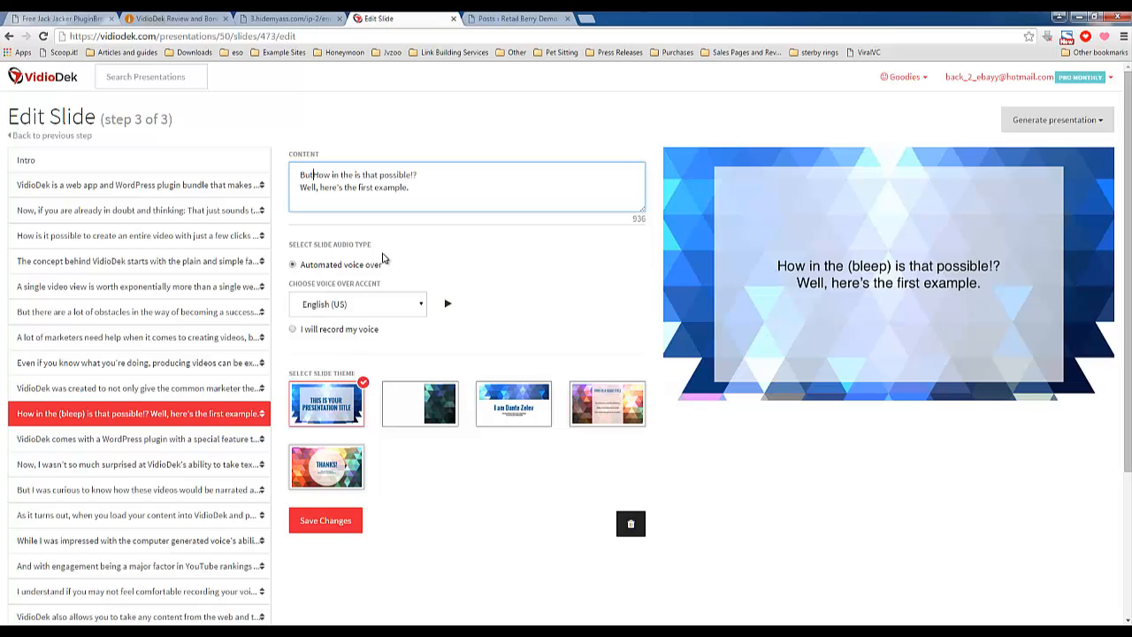
key("Delete")
type("he world")
key("Return")
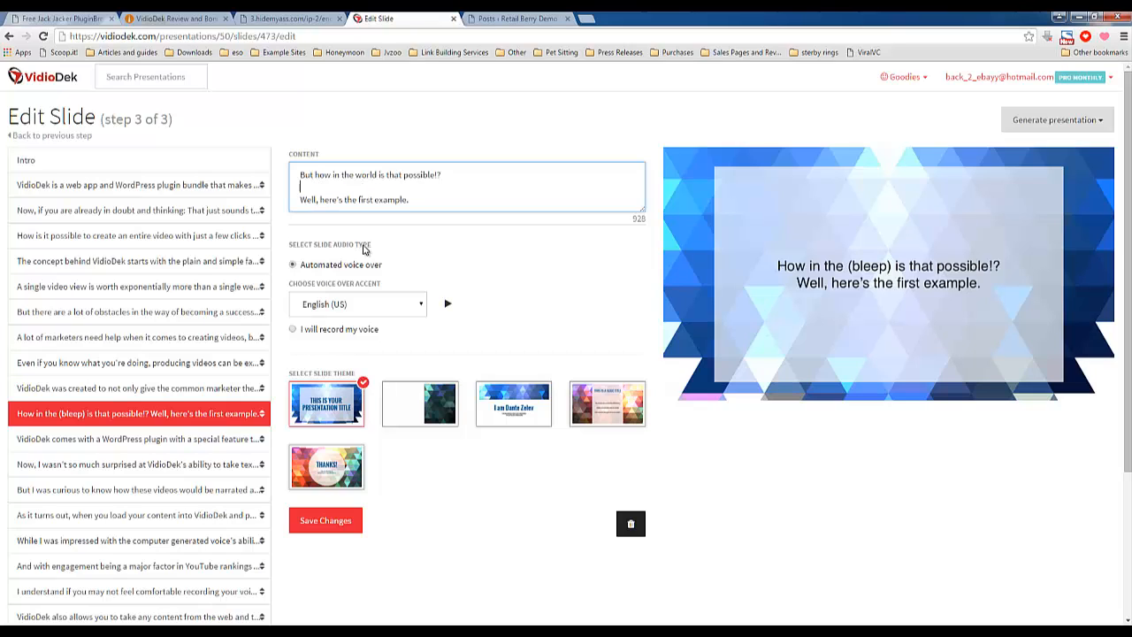
Step: Save the changes to the reworded "But how in the world is that possible!?" slide
left_click(405, 249)
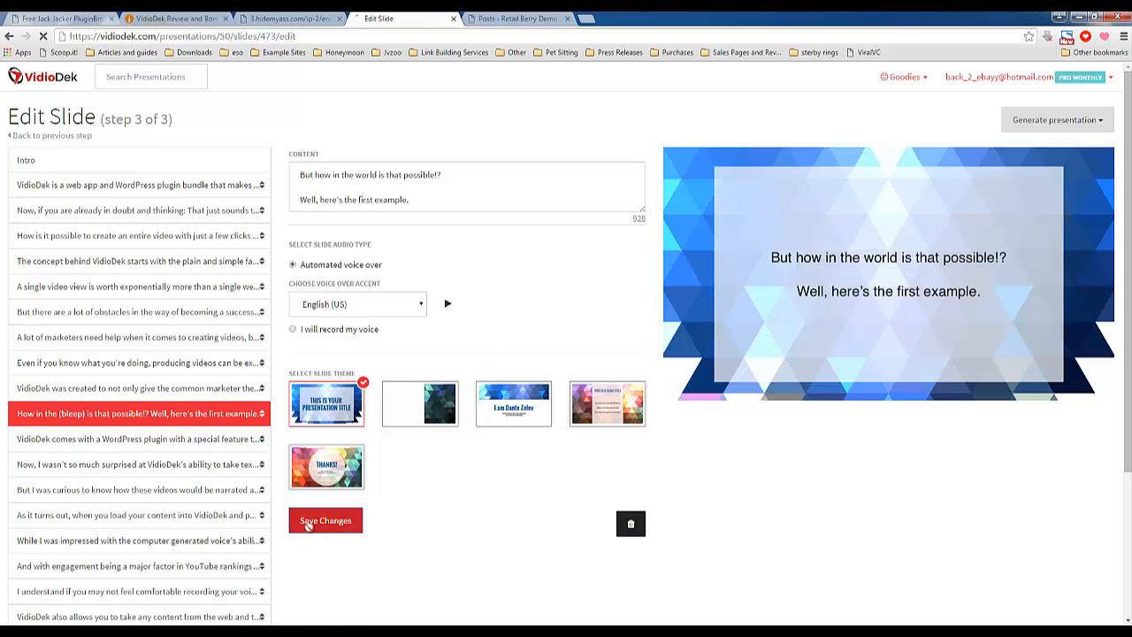
left_click(318, 521)
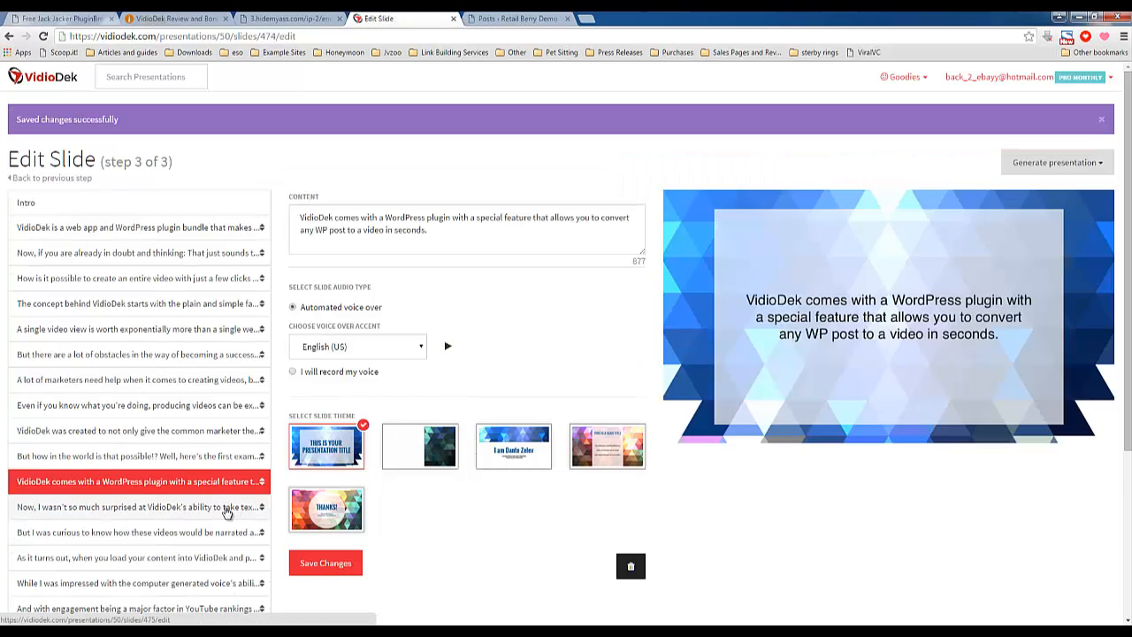
Step: Delete the slide beginning "As it turns out, when you load your content into VidioDek" and confirm the deletion
left_click(221, 510)
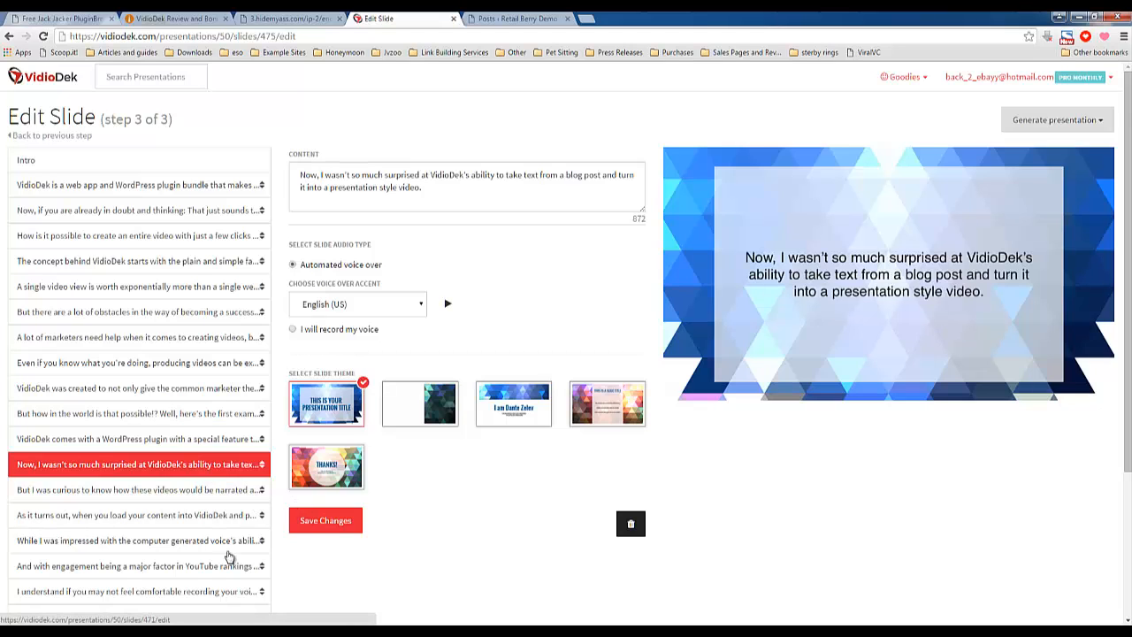
scroll(245, 523, "down", 1)
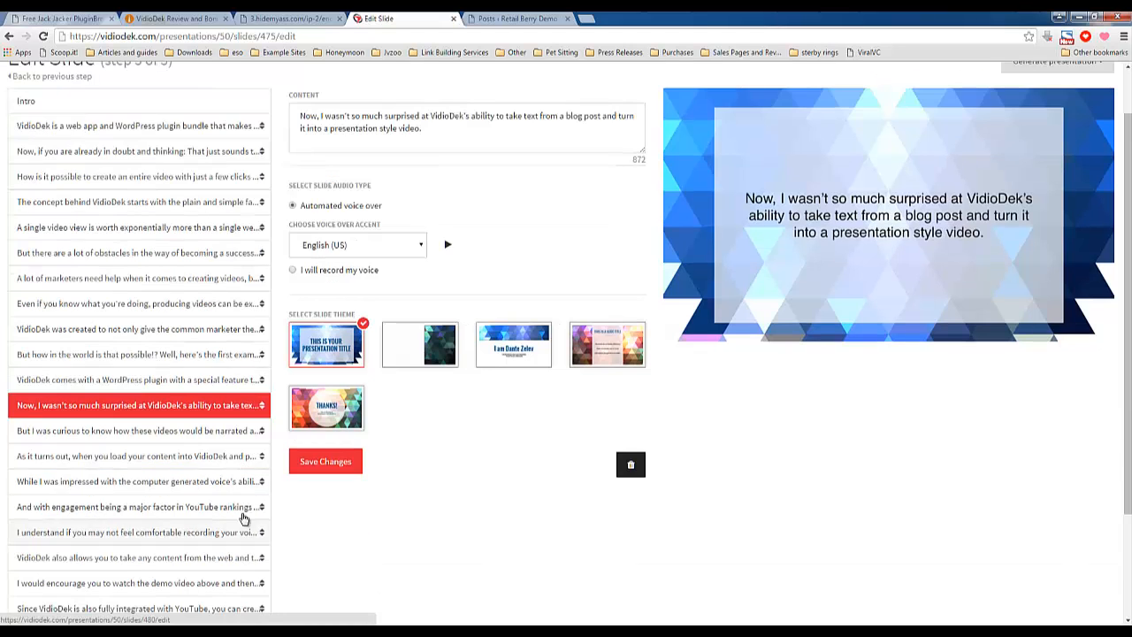
left_click(209, 461)
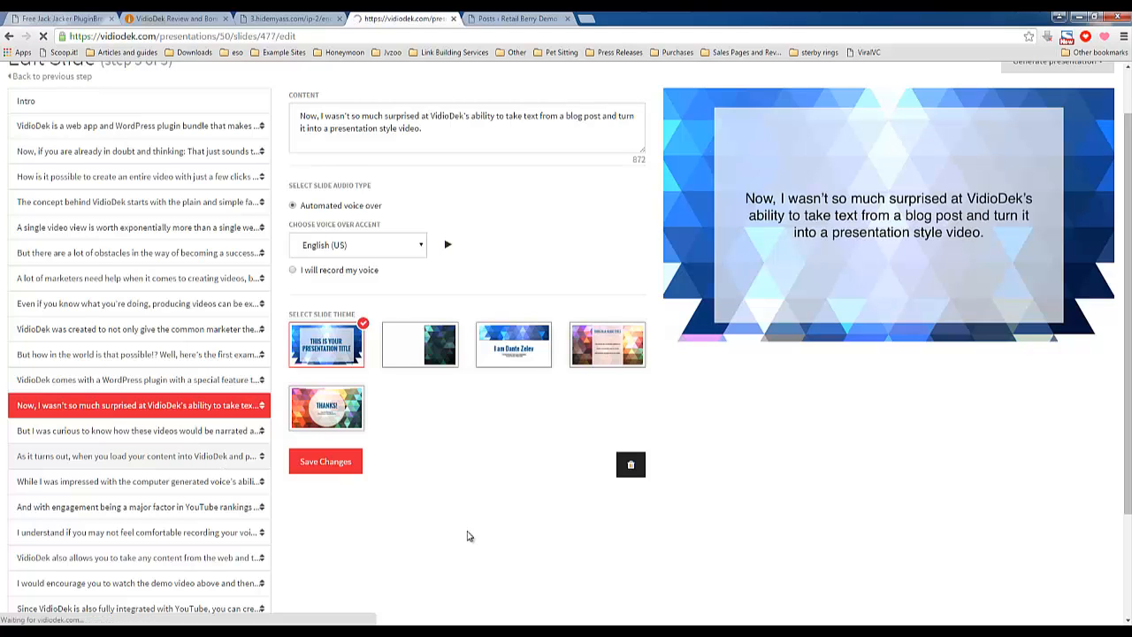
scroll(452, 557, "down", 1)
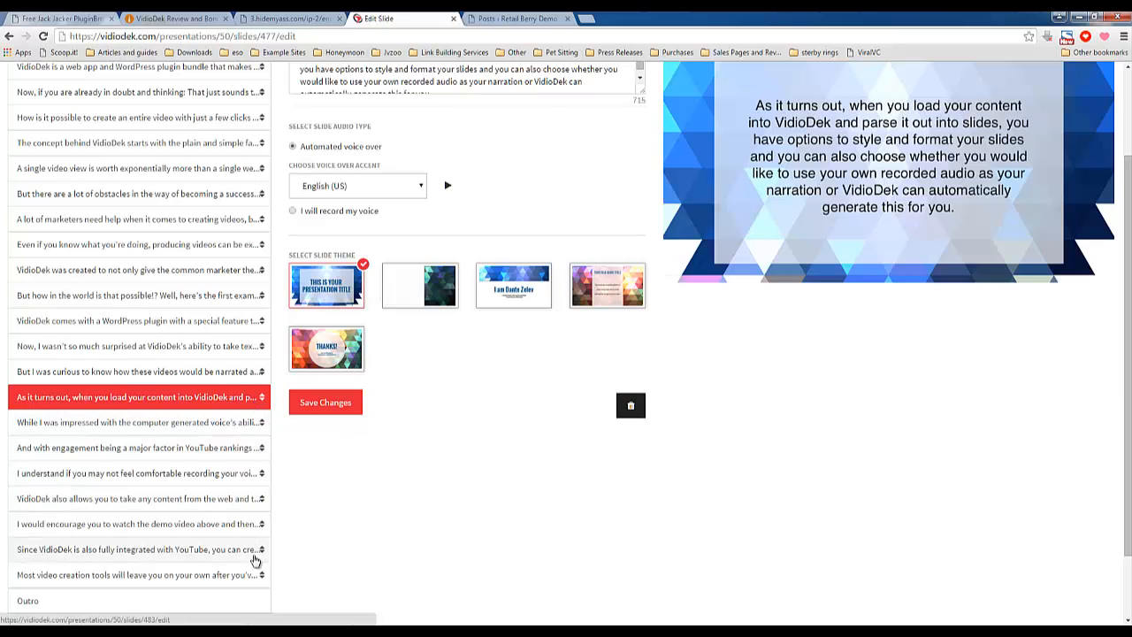
left_click(630, 409)
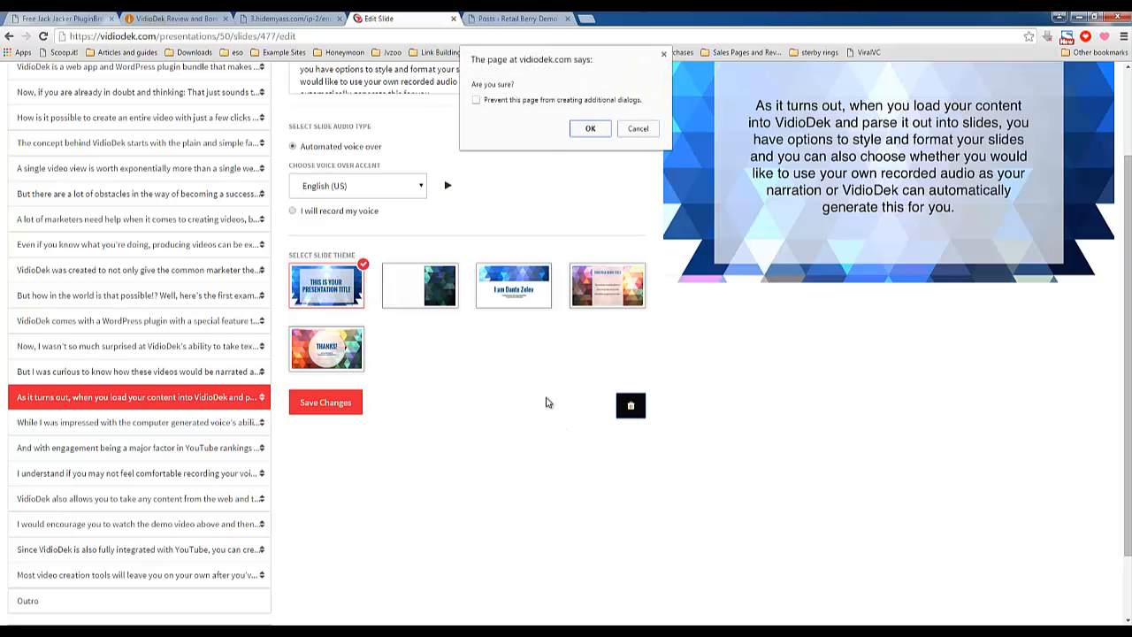
left_click(587, 130)
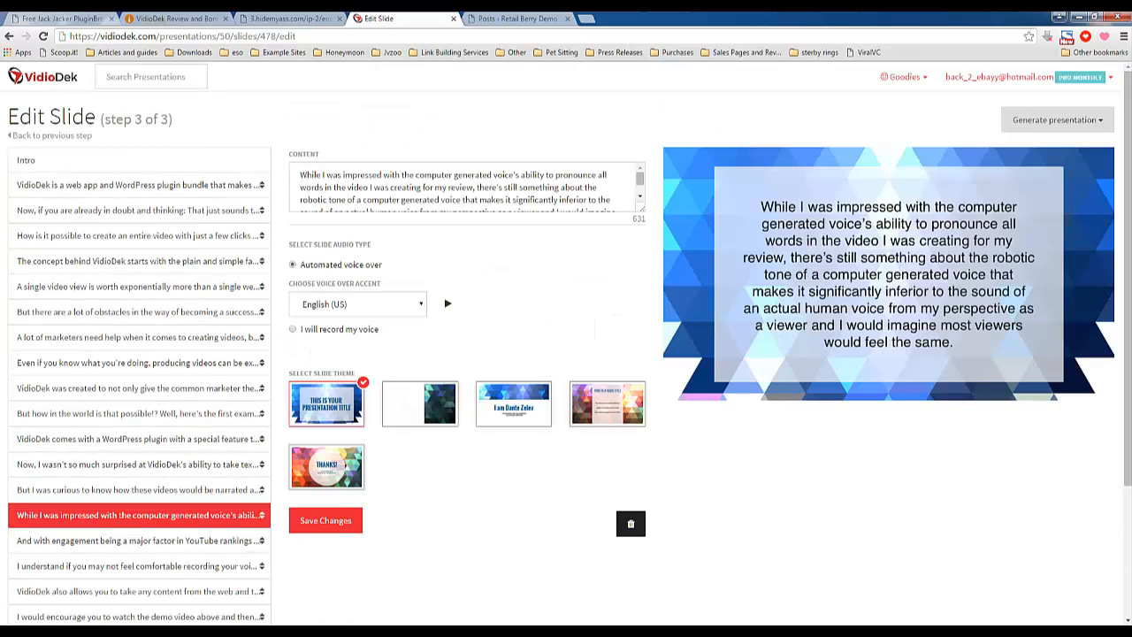
Step: Open the outro slide and apply the "THANKS!" theme to it
left_click(380, 632)
left_click(1074, 582)
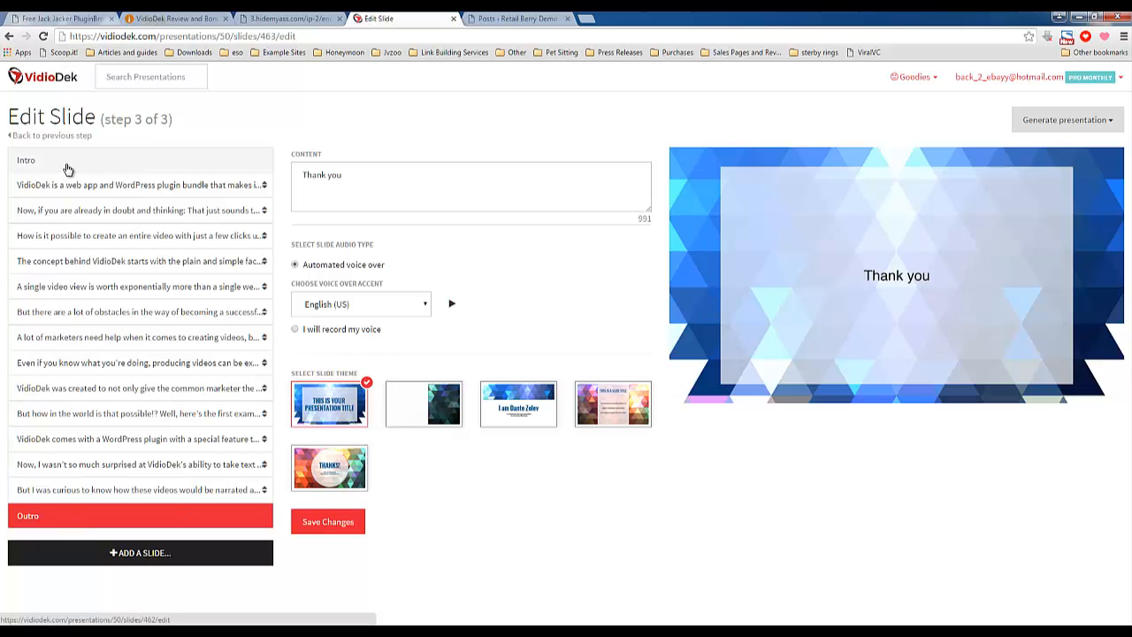
left_click(341, 478)
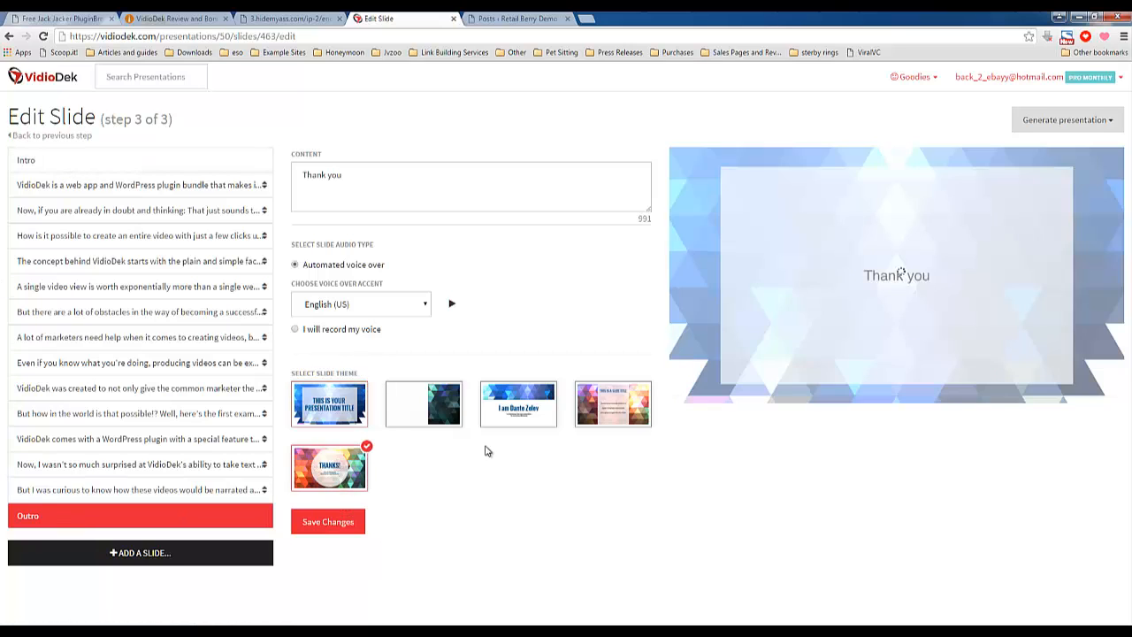
Step: Change the outro slide's text to "Thank you for watching this video."
left_click(390, 175)
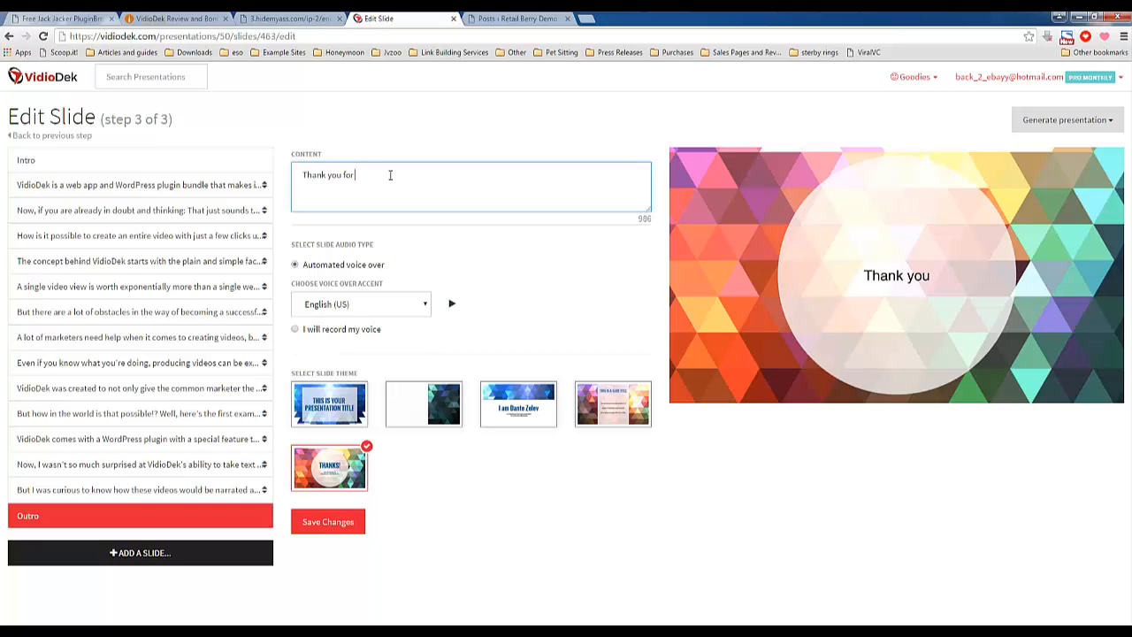
type("for watching this video.")
key("Tab")
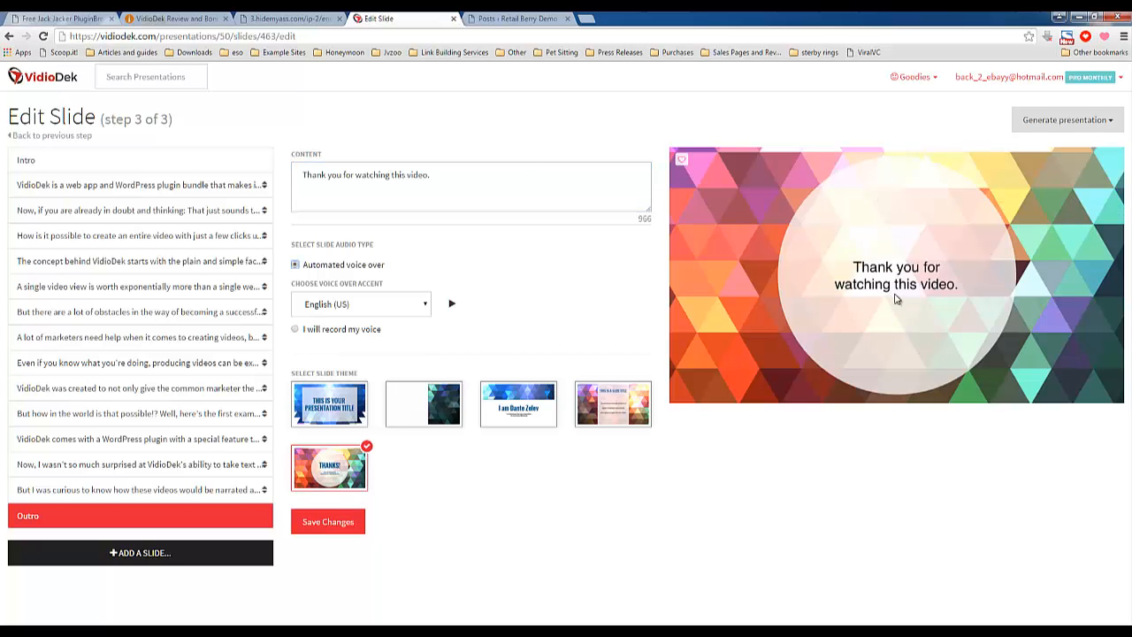
Step: Switch the outro slide to a self-recorded voice, record a short narration, and save the slide's changes
left_click(296, 329)
left_click(324, 310)
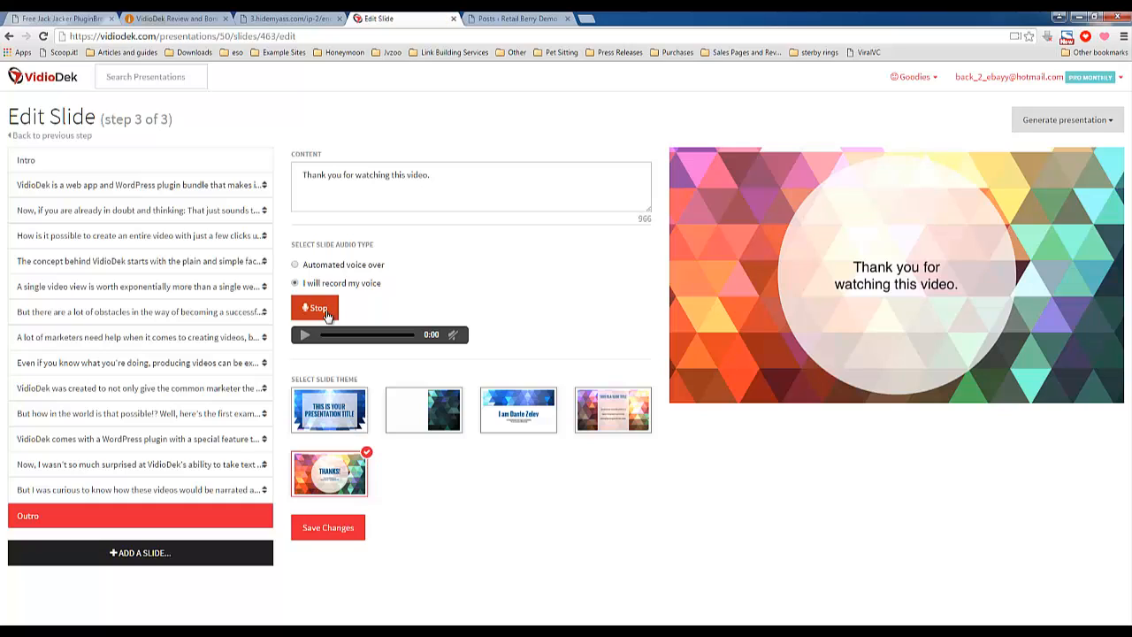
left_click(320, 309)
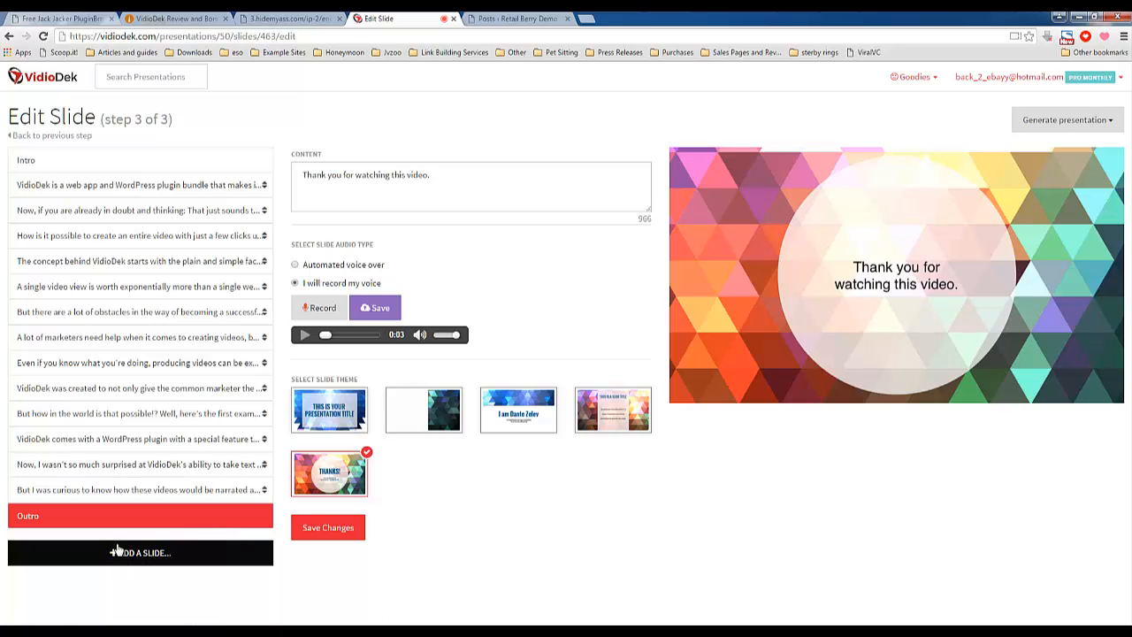
left_click(339, 535)
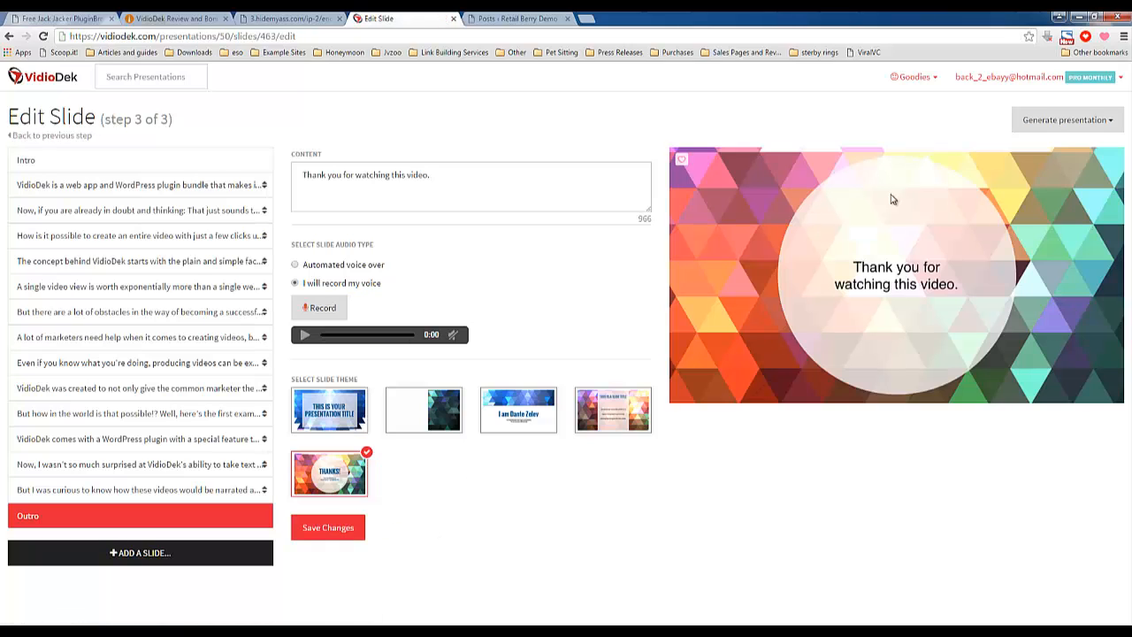
Step: Generate the presentation as a video
left_click(1037, 125)
left_click(1029, 129)
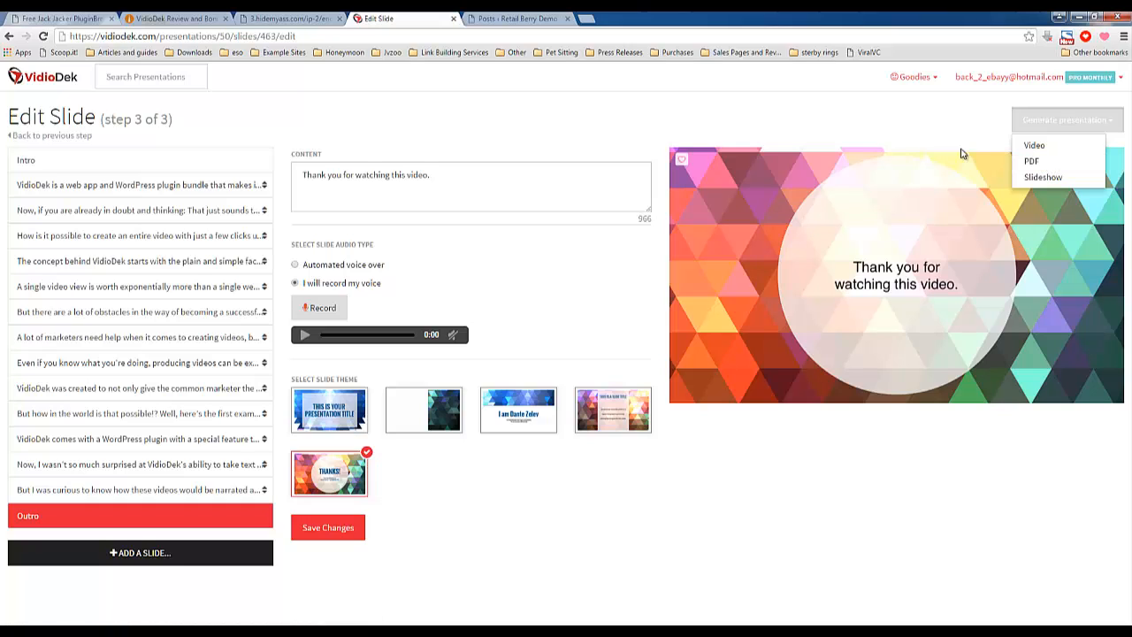
left_click(1041, 148)
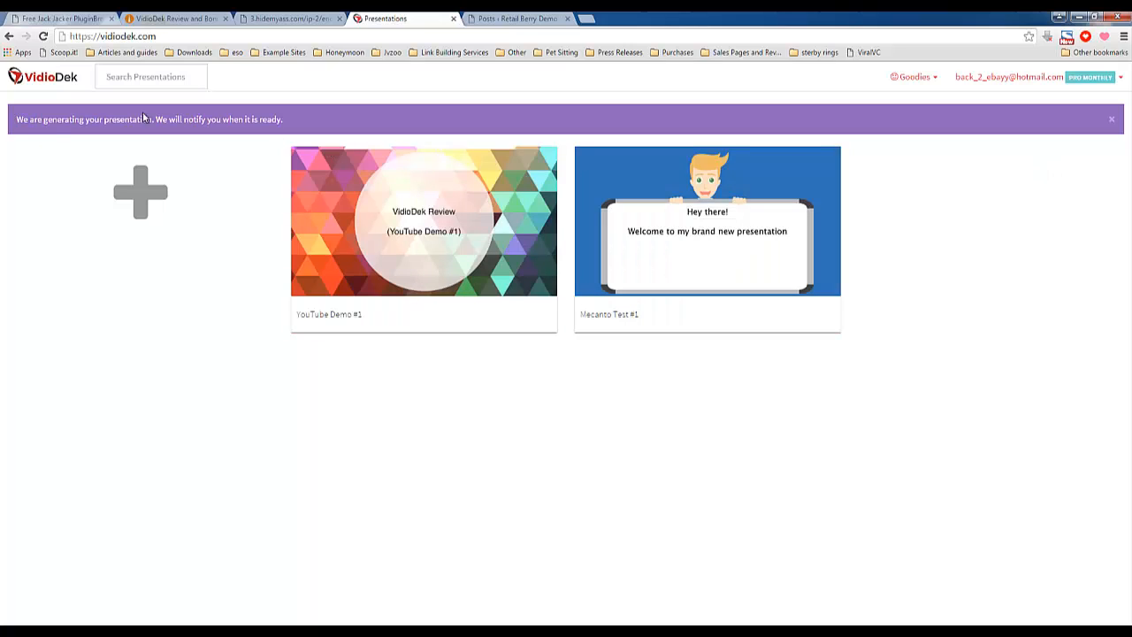
mouse_move(156, 118)
left_mouse_down()
mouse_move(296, 122)
mouse_move(166, 120)
left_mouse_up()
left_click(305, 121)
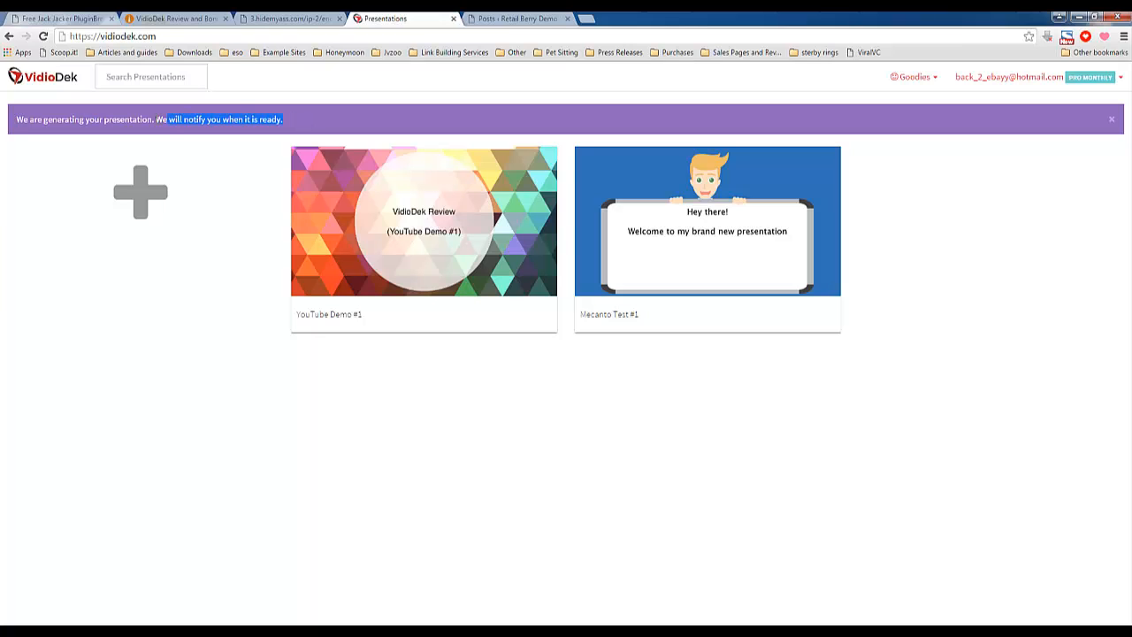
left_click(162, 129)
mouse_move(648, 267)
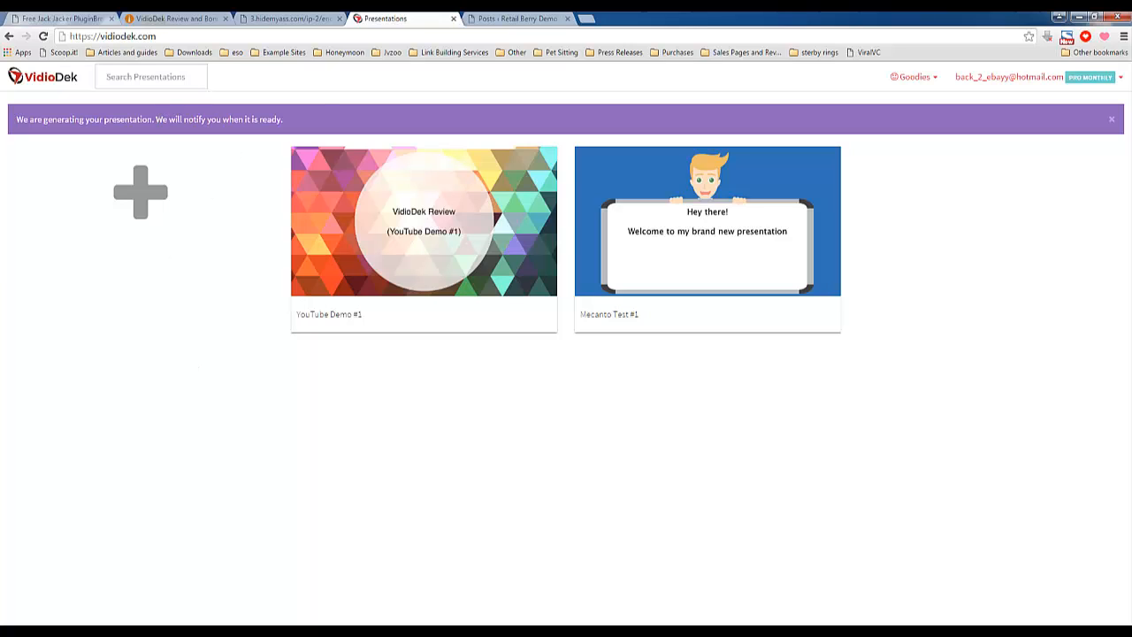
left_click_drag(154, 120, 327, 115)
left_click(308, 120)
mouse_move(330, 316)
mouse_move(380, 632)
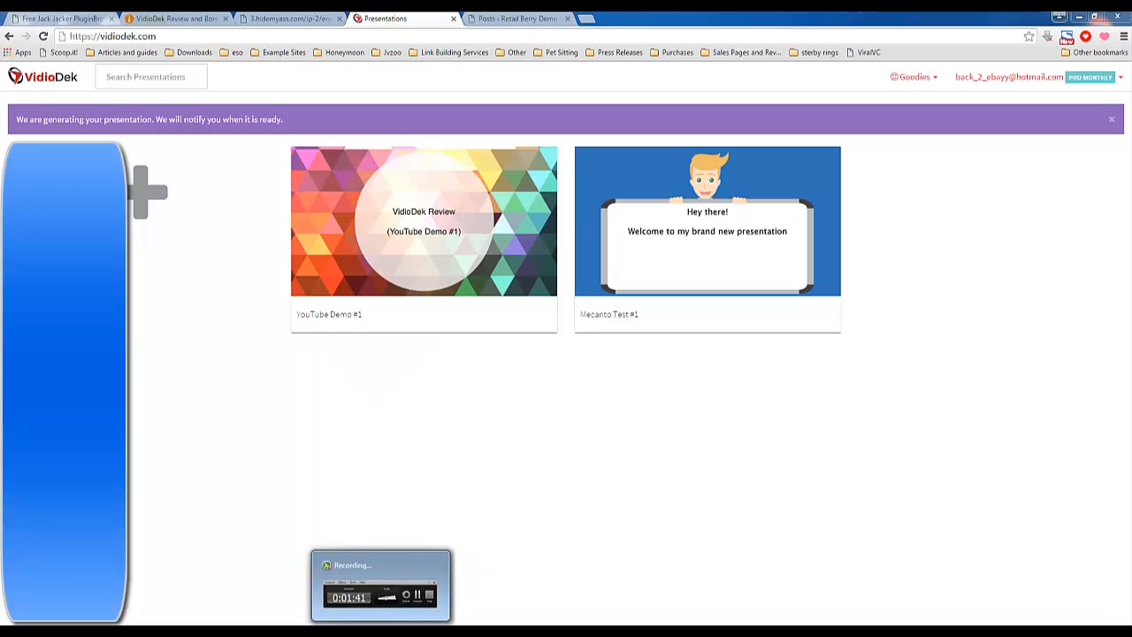
Step: Switch to Outlook Mail and read the "Video presentation of YouTube Demo #1 is ready!" email
left_click(380, 631)
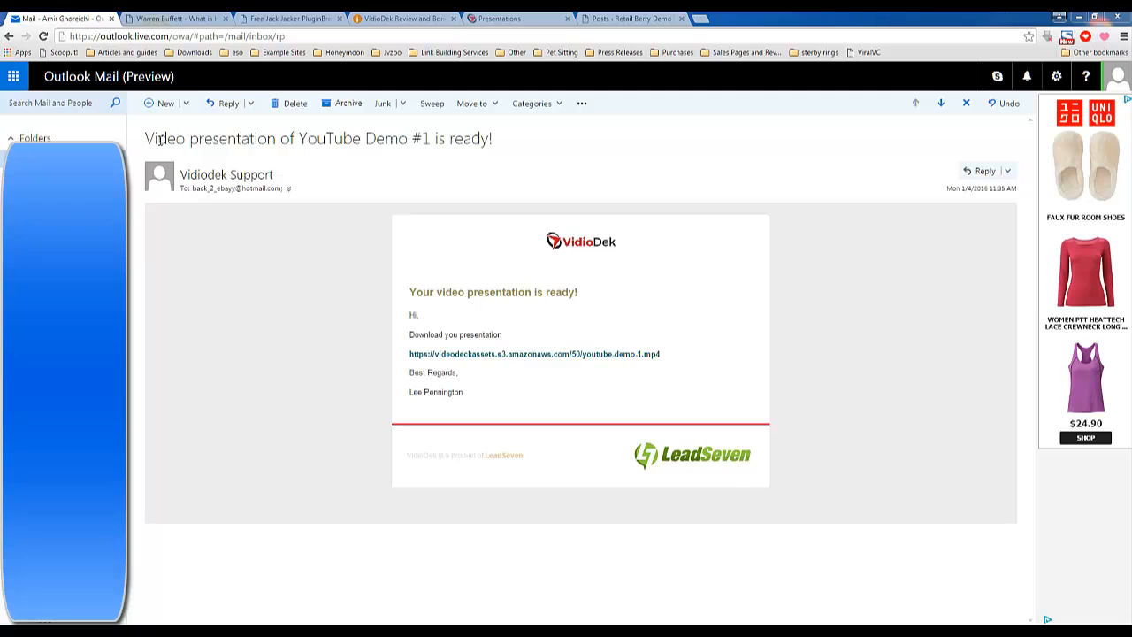
left_click_drag(146, 139, 489, 139)
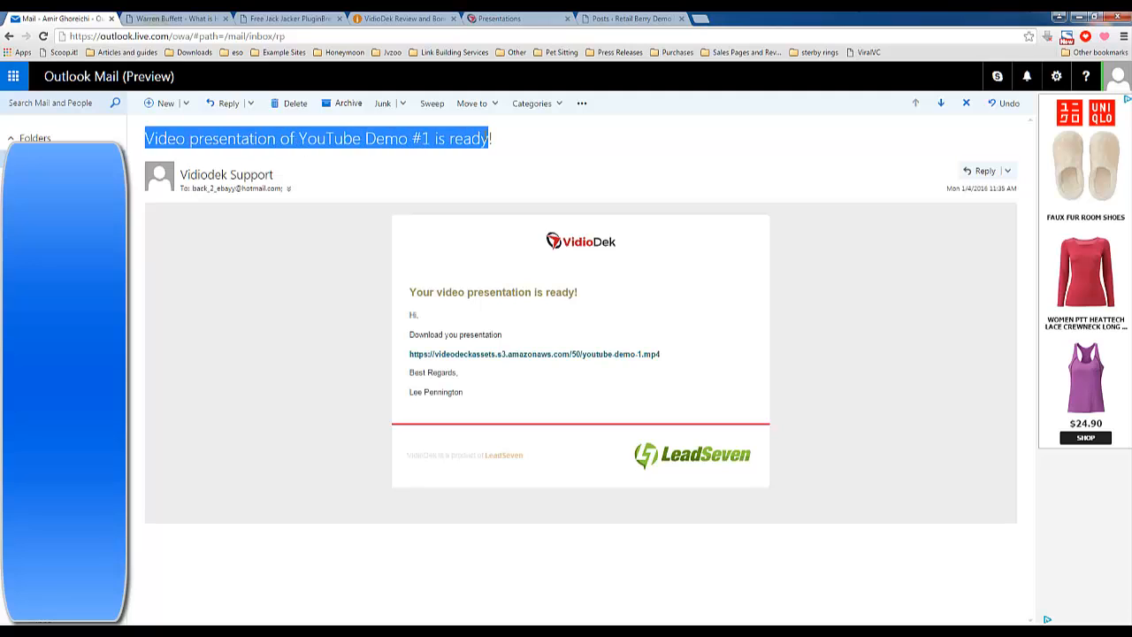
left_click_drag(299, 139, 447, 146)
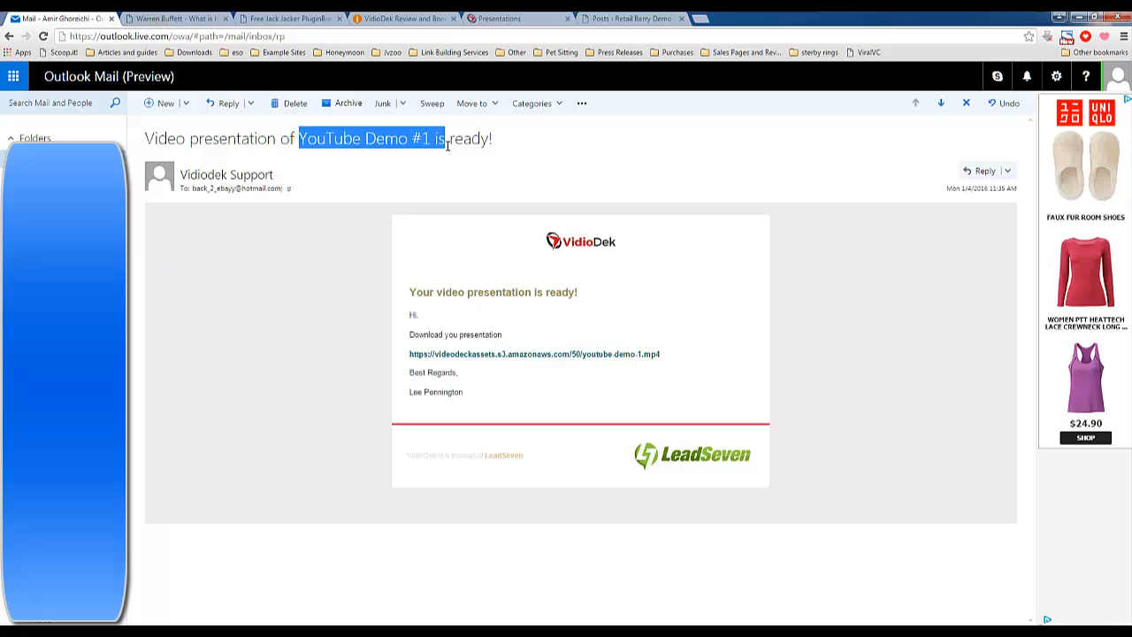
double_click(423, 339)
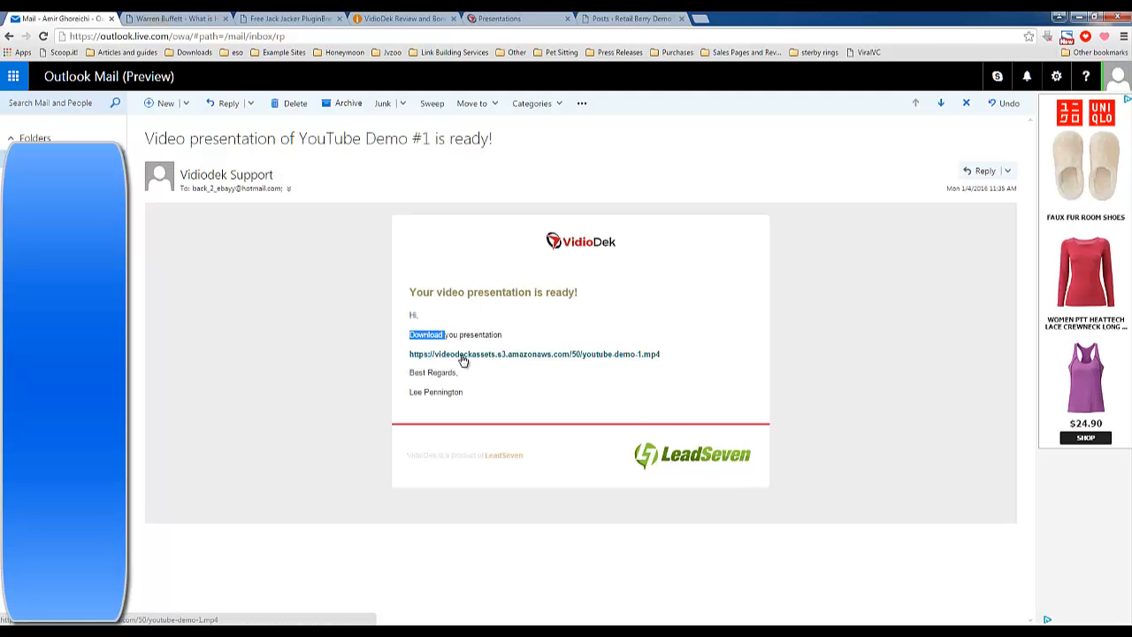
Step: Save the email's linked youtube-demo-1.mp4 video to the Downloads folder
right_click(462, 358)
left_click(496, 408)
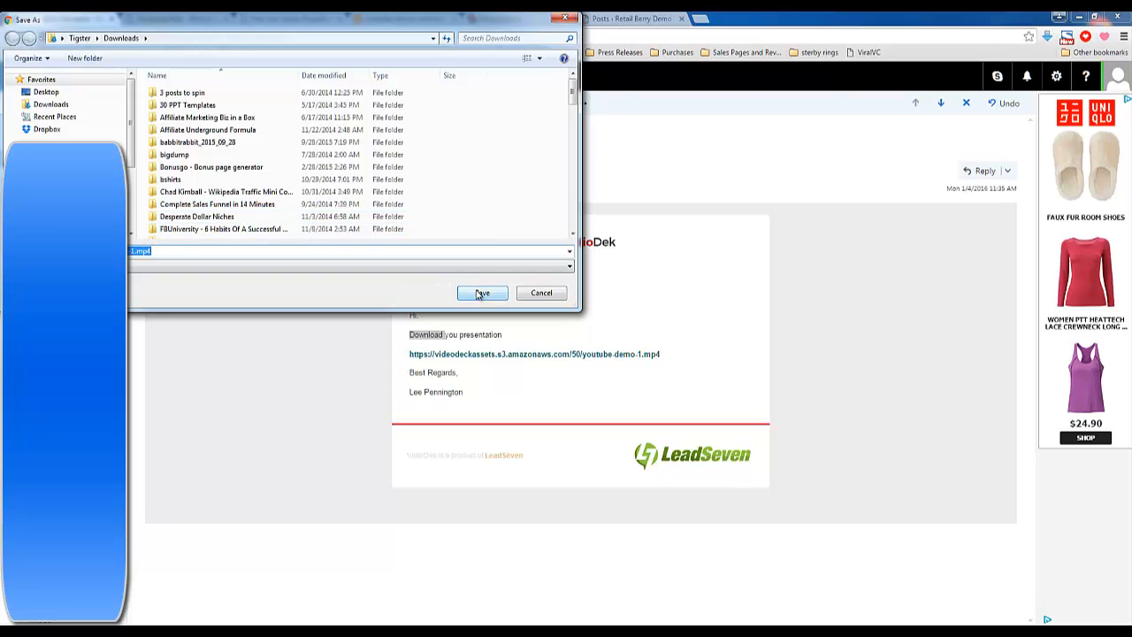
scroll(113, 115, "down", 3)
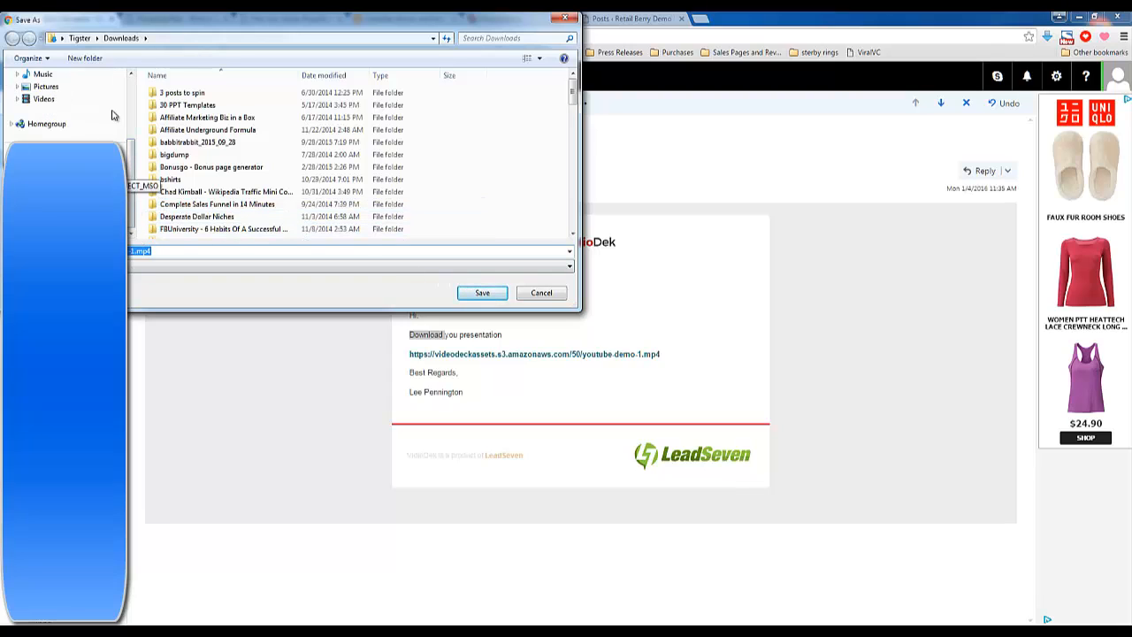
scroll(135, 104, "up", 3)
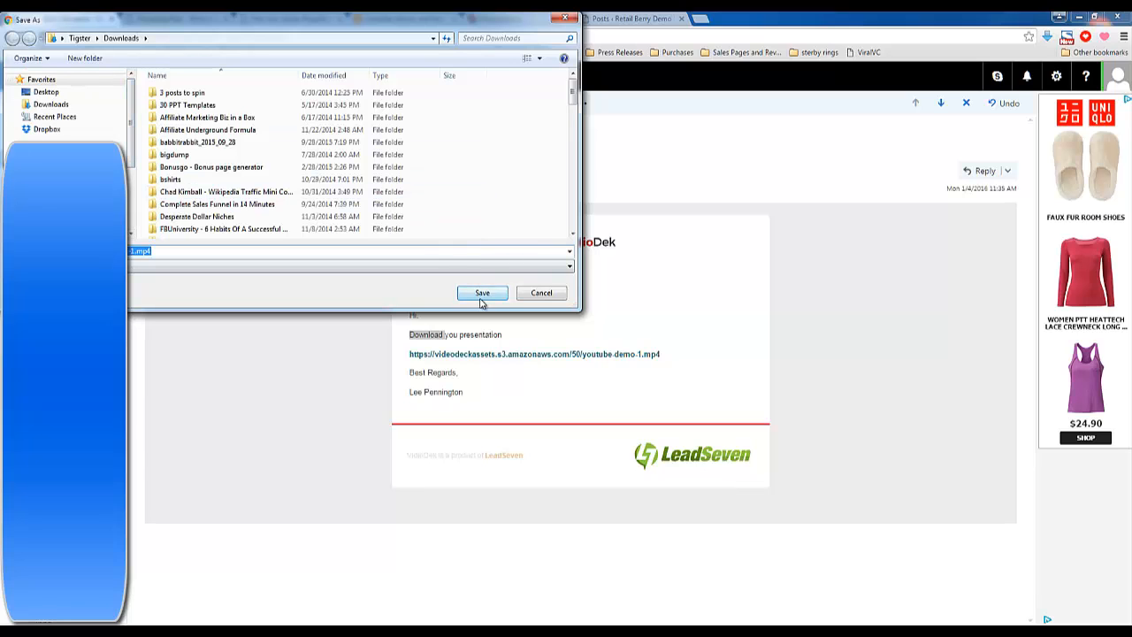
left_click(481, 297)
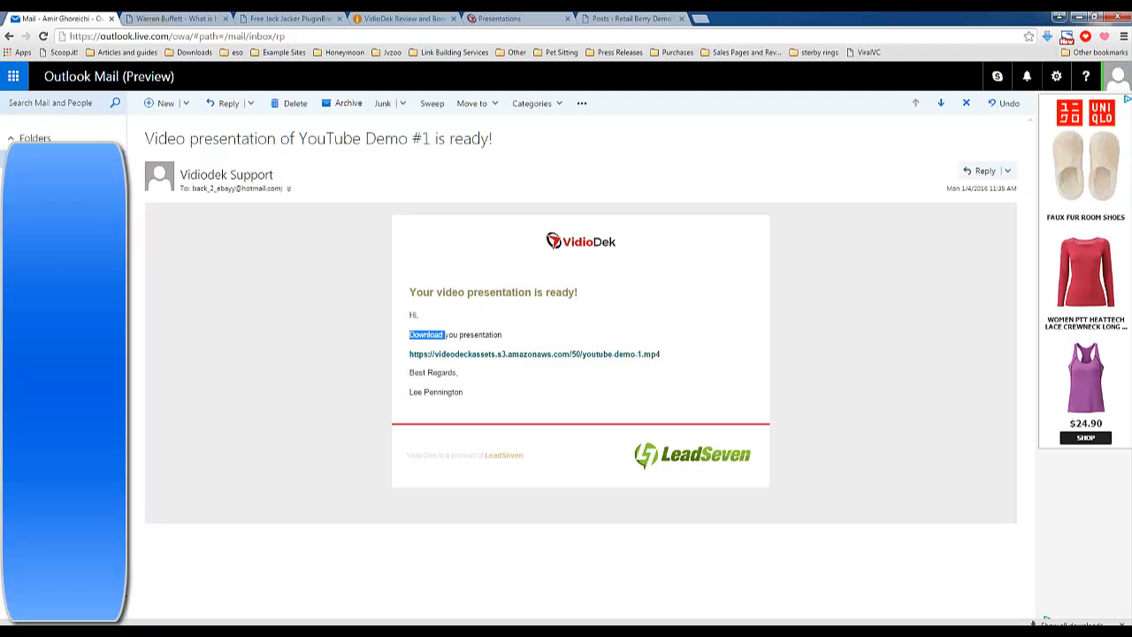
Step: Show the downloaded youtube-demo-1.mp4 in its folder and play the video
left_click(122, 622)
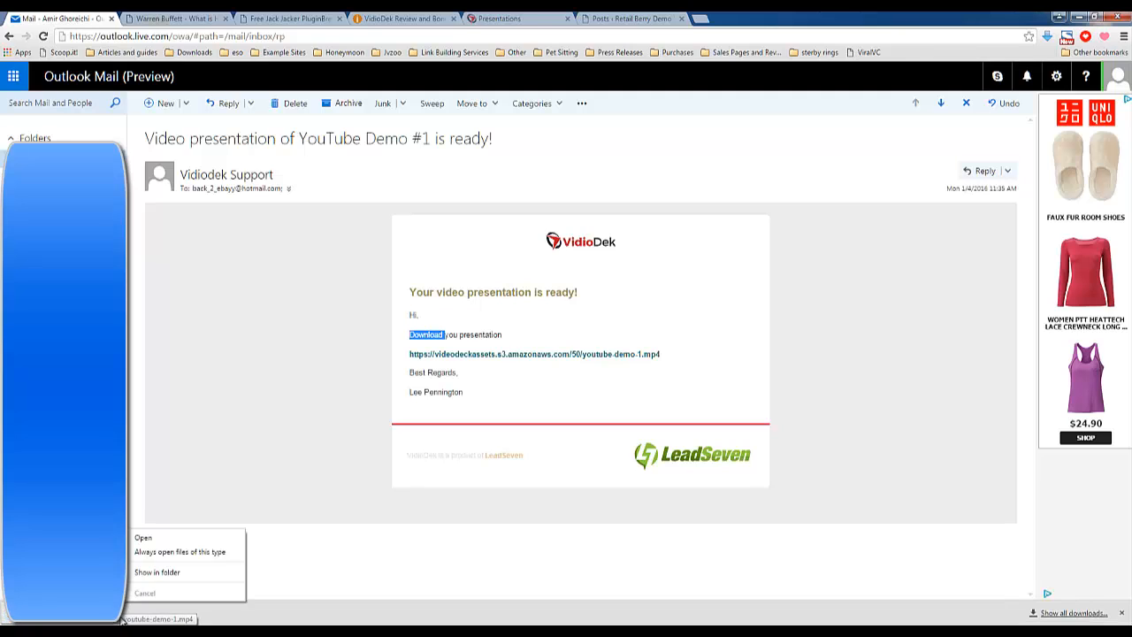
left_click(174, 574)
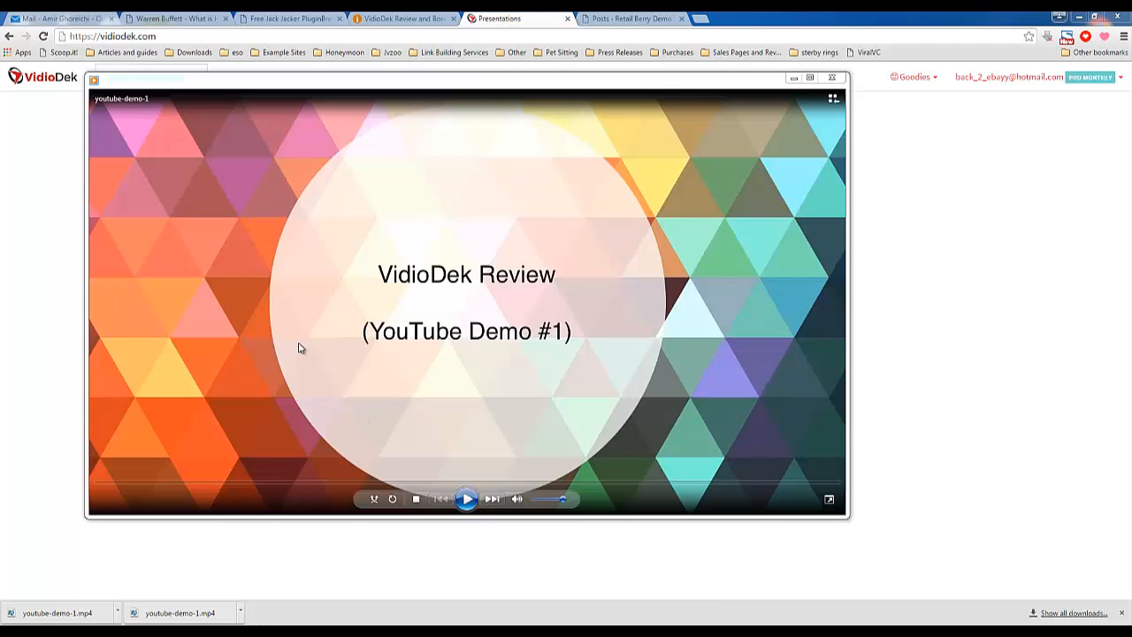
left_click(468, 501)
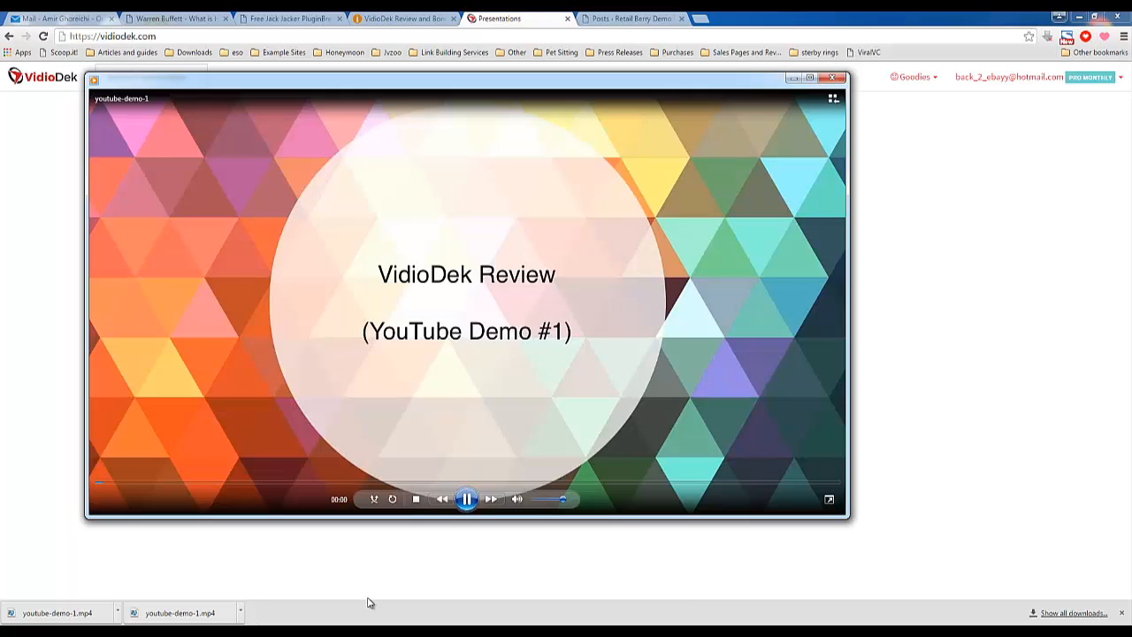